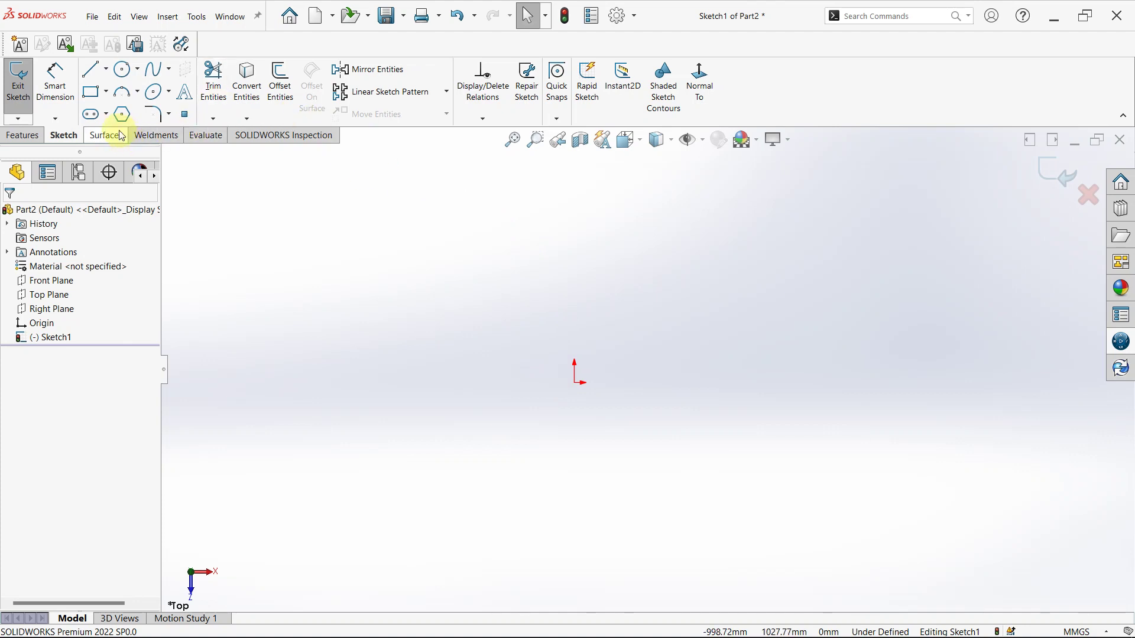
# - Sketch a rectangle about 466 by 709 mm and add two lines about 354 mm long forming a symmetric peak above it
pyautogui.click(91, 92)
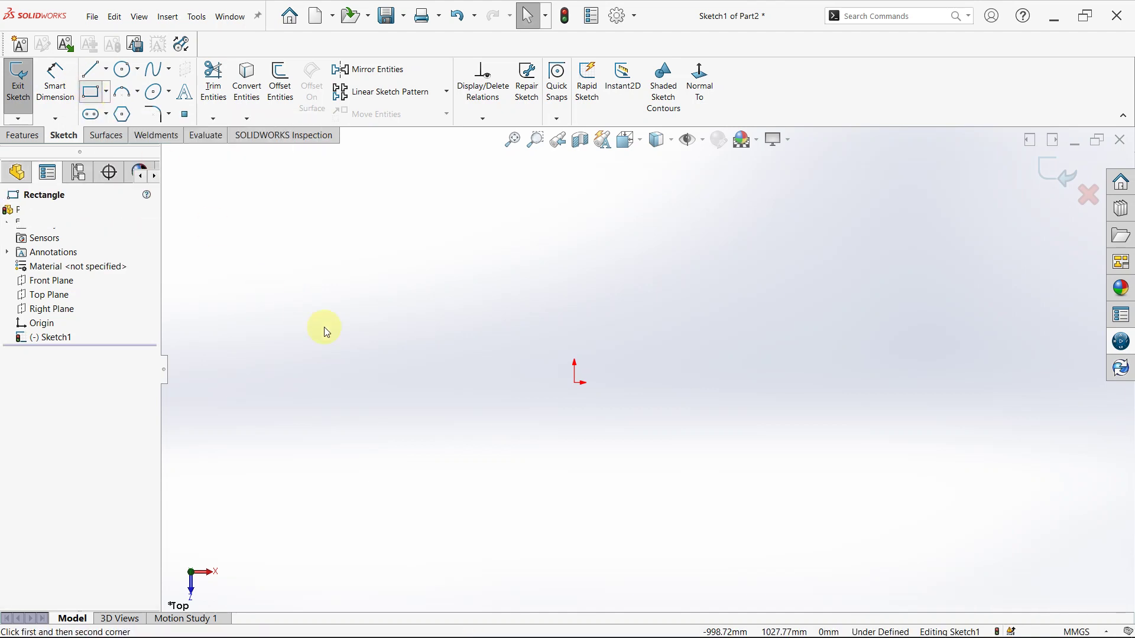
pyautogui.moveTo(404, 304); pyautogui.dragTo(508, 464)
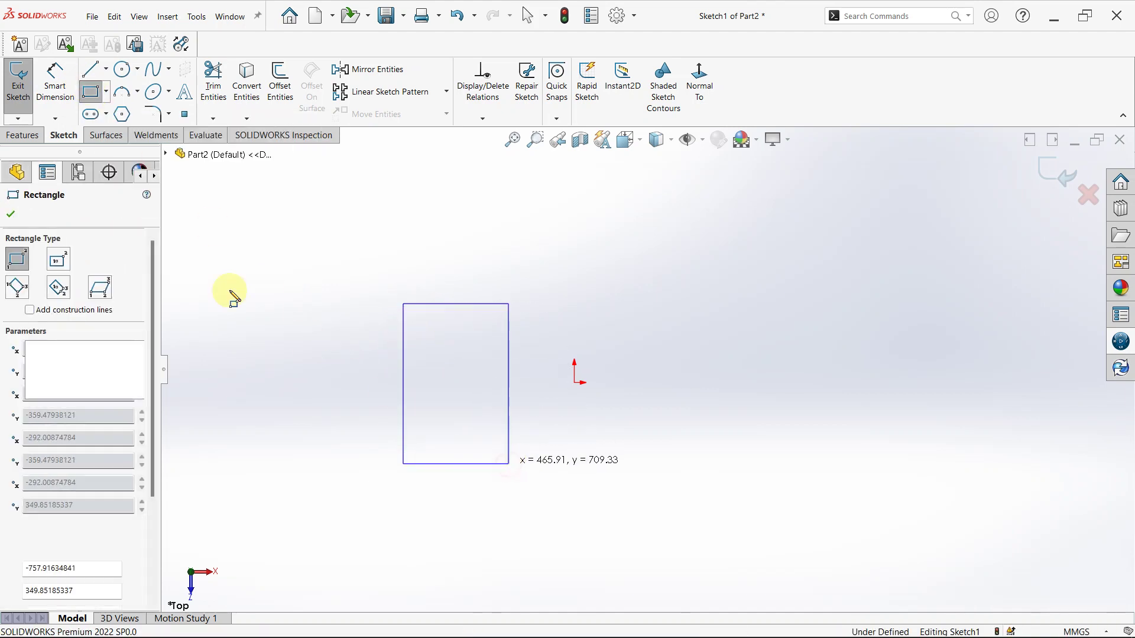
pyautogui.click(92, 70)
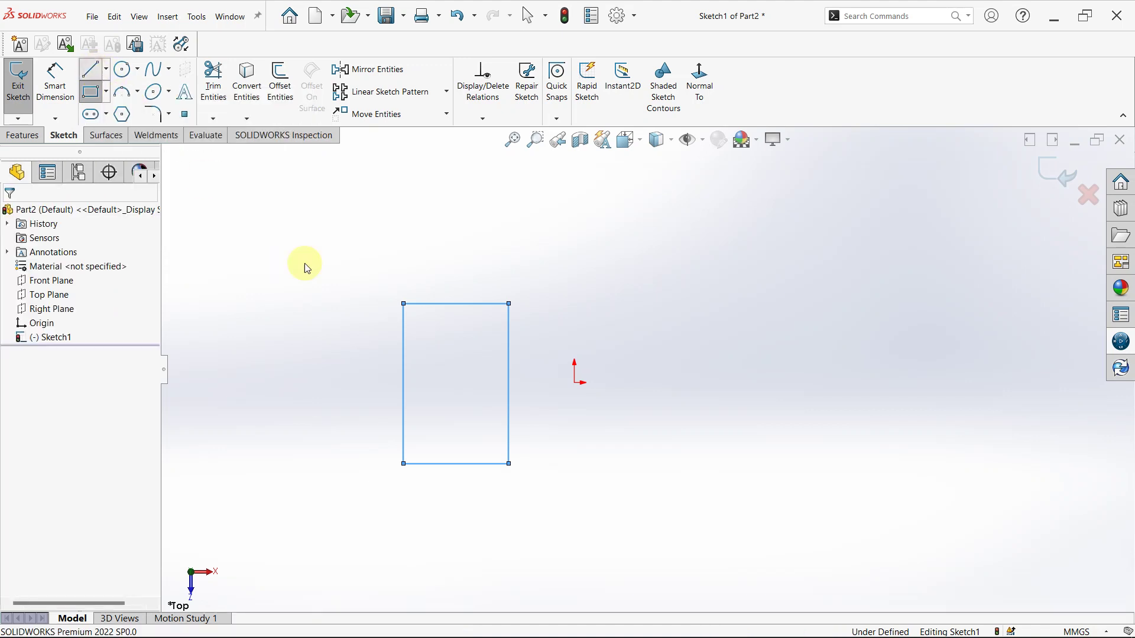
pyautogui.moveTo(404, 305); pyautogui.dragTo(457, 255)
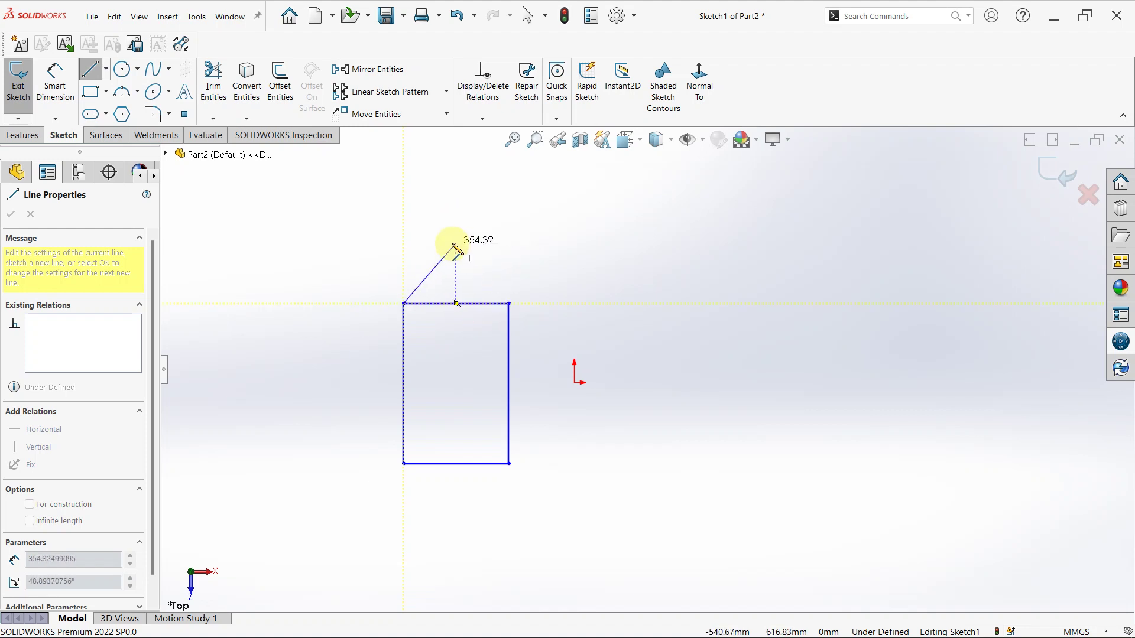
pyautogui.click(456, 242)
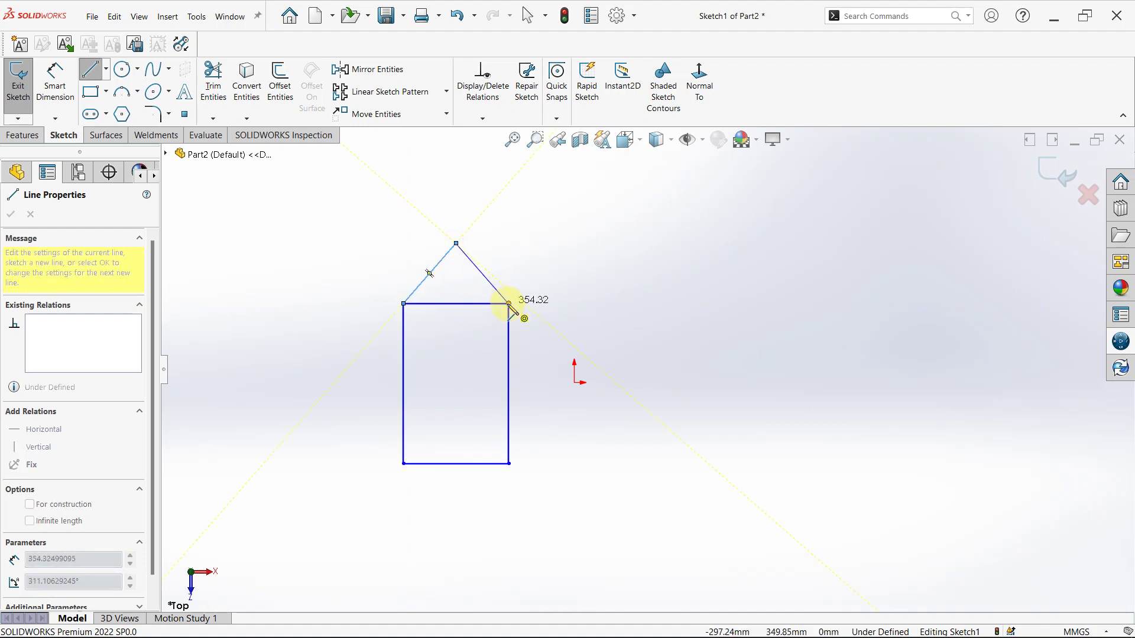
pyautogui.click(509, 304)
# - Trim away the rectangle's upper edge beneath the peak to leave a single five-sided outline
pyautogui.moveTo(577, 297); pyautogui.dragTo(536, 359, button='right')
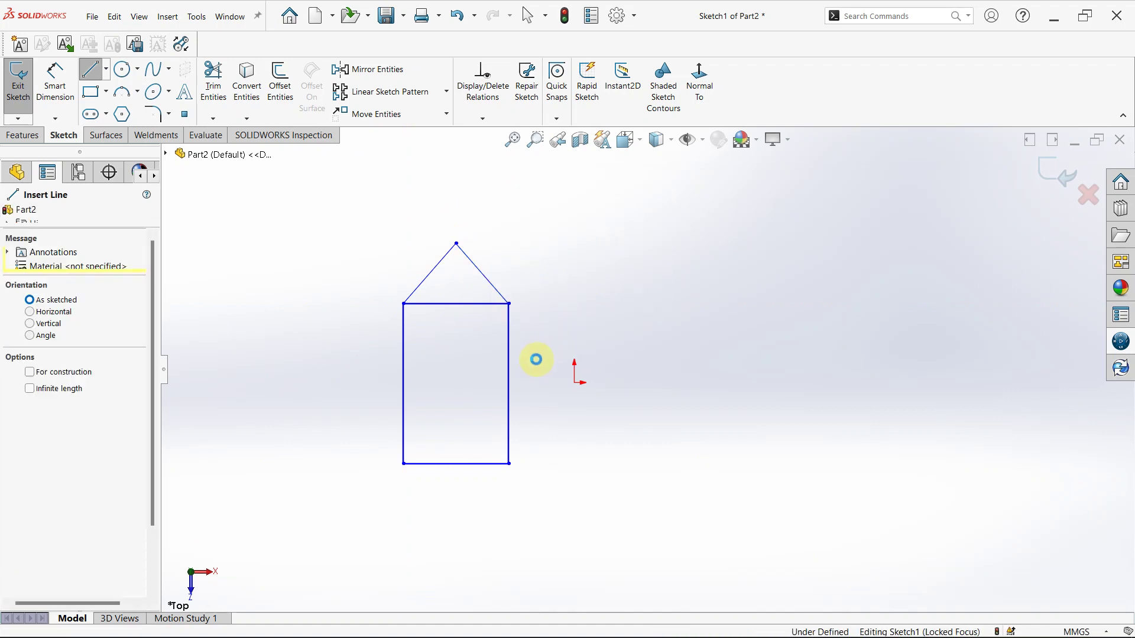
pyautogui.click(476, 305)
pyautogui.scroll(-1, 537, 328)
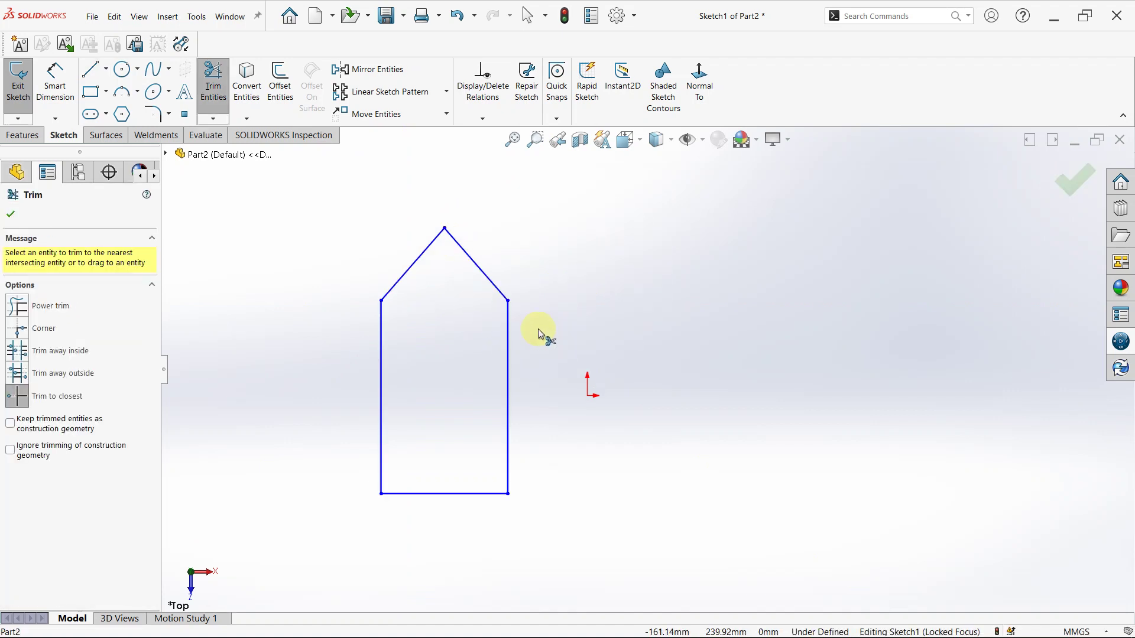
pyautogui.scroll(2, 538, 328)
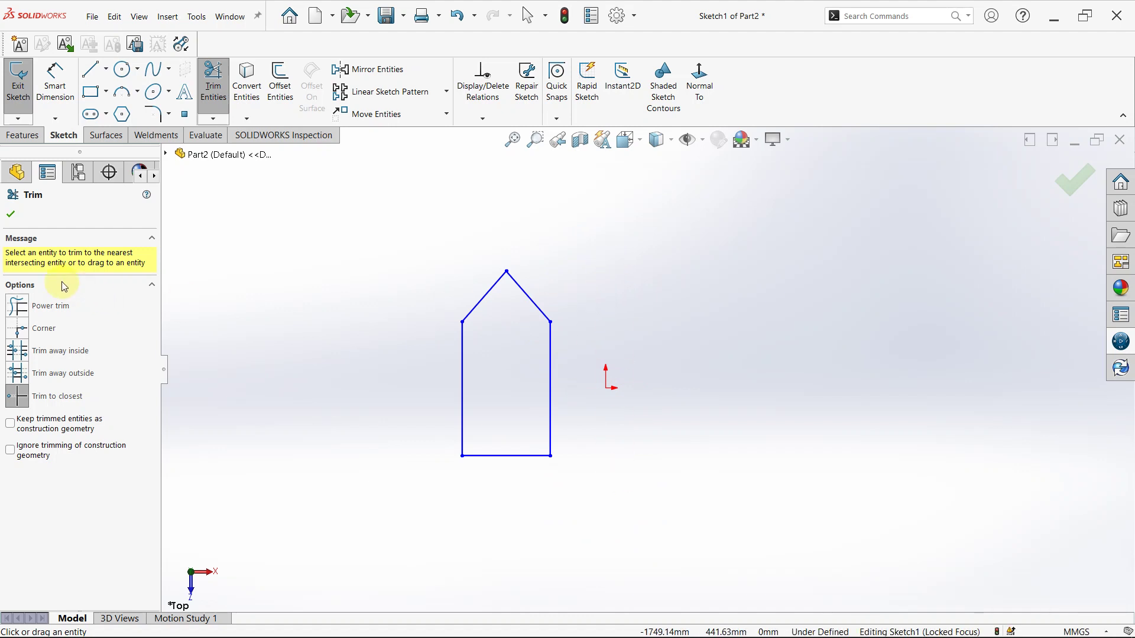
pyautogui.click(11, 216)
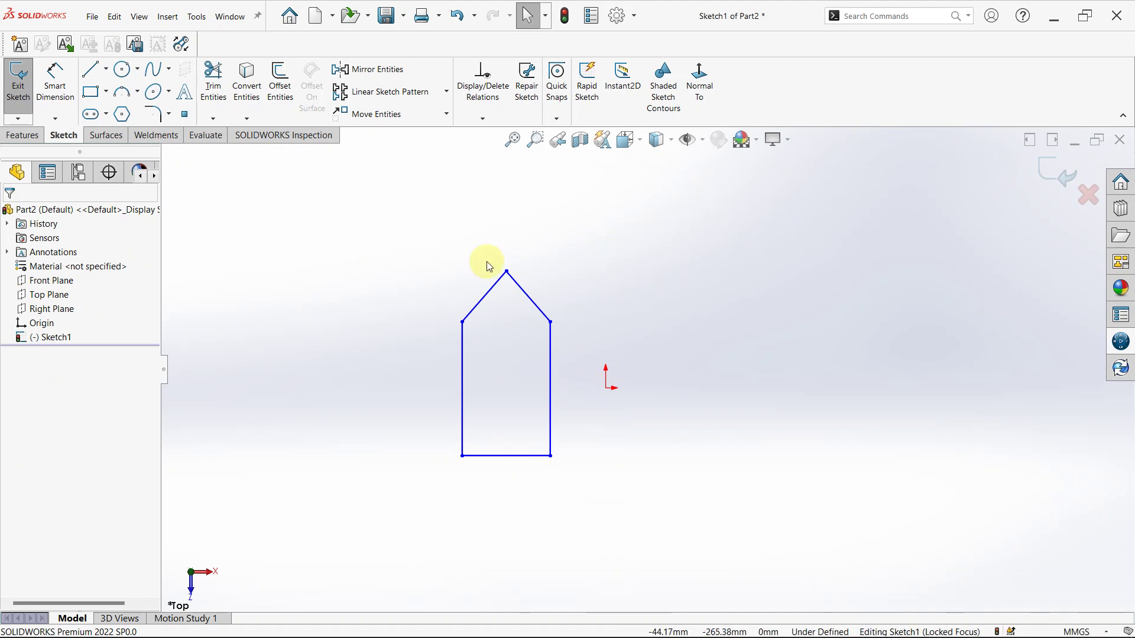
# - Mirror all five lines of the outline about the Right Plane with Copy enabled, then undo the mirror
pyautogui.click(608, 390)
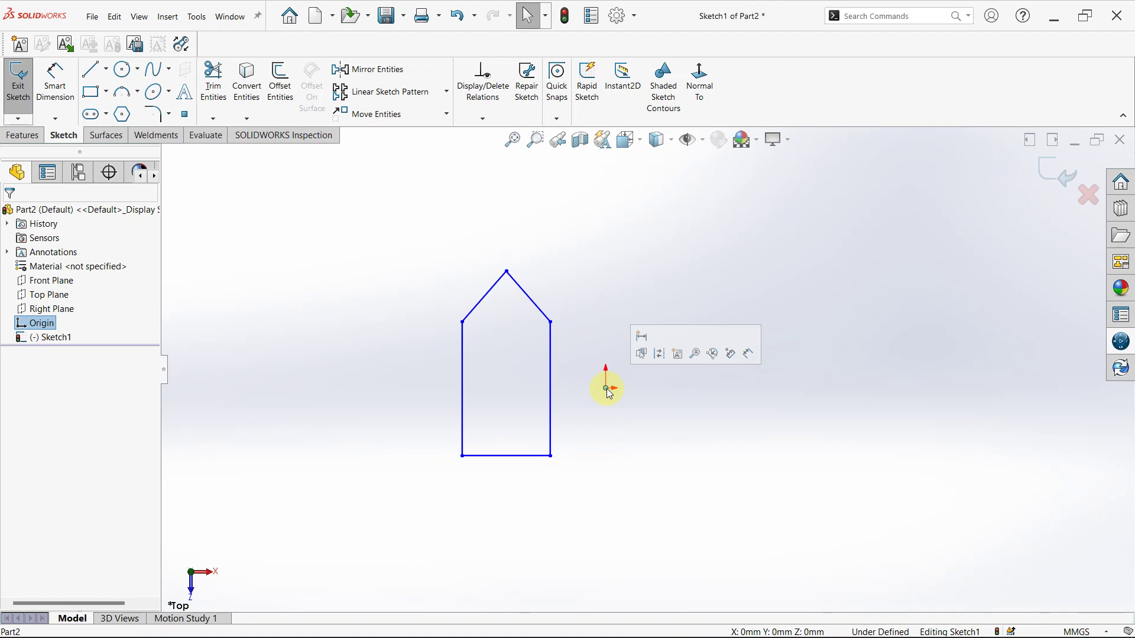
pyautogui.click(384, 339)
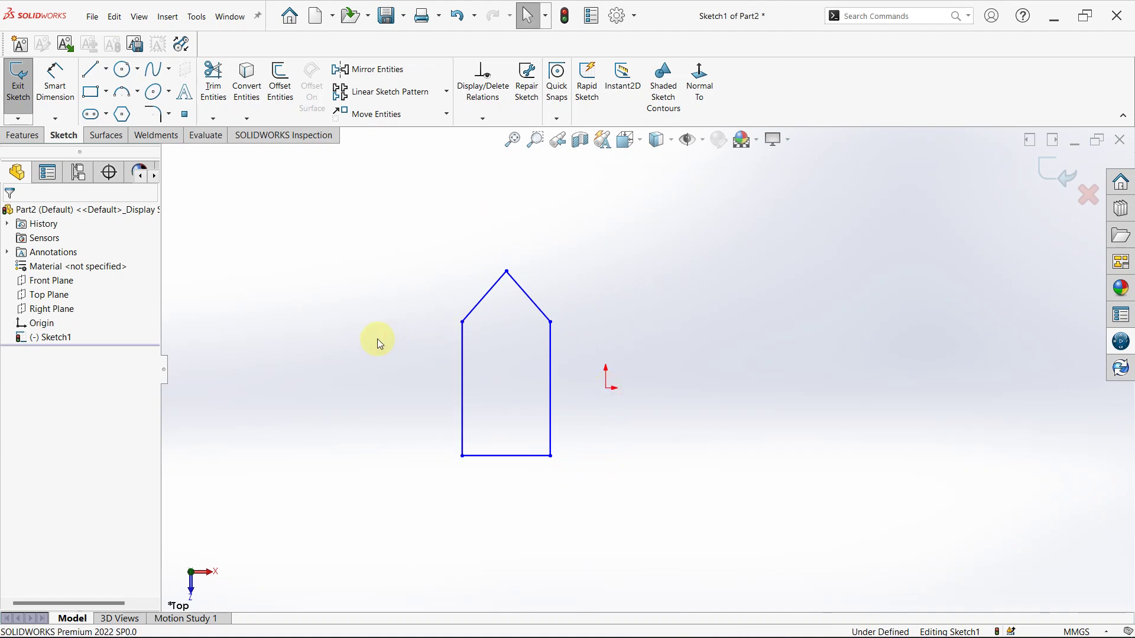
pyautogui.click(49, 313)
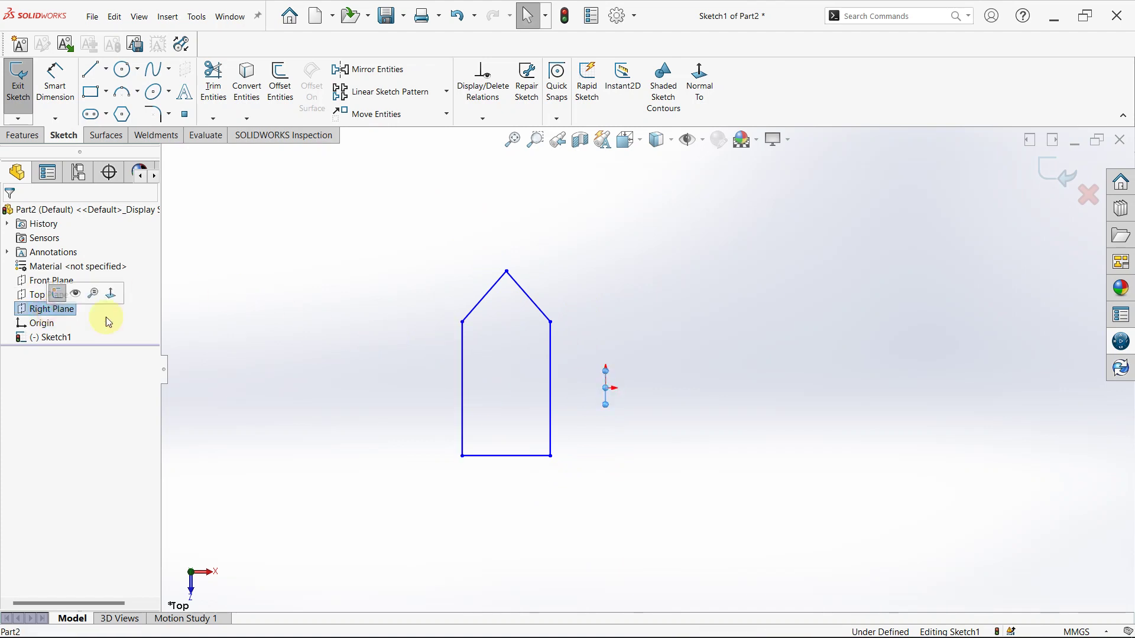
pyautogui.moveTo(588, 308)
pyautogui.mouseDown(button='middle')
pyautogui.moveTo(552, 312)
pyautogui.moveTo(543, 326)
pyautogui.mouseUp(button='middle')
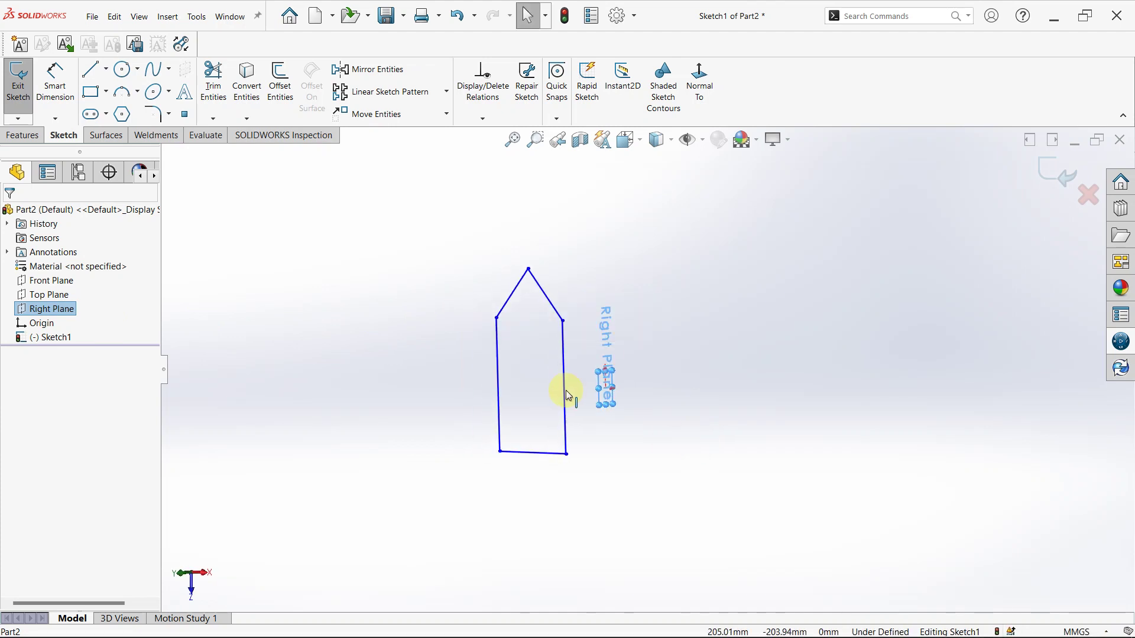
pyautogui.scroll(-3, 634, 387)
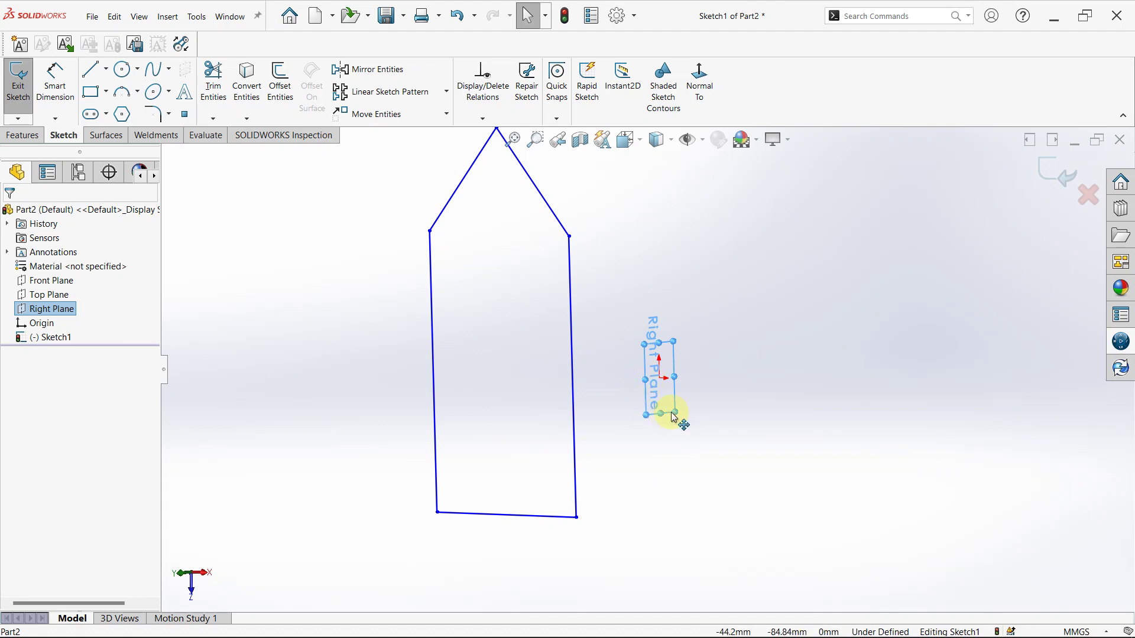
pyautogui.moveTo(715, 413)
pyautogui.mouseDown(button='middle')
pyautogui.moveTo(798, 397)
pyautogui.moveTo(777, 419)
pyautogui.mouseUp(button='middle')
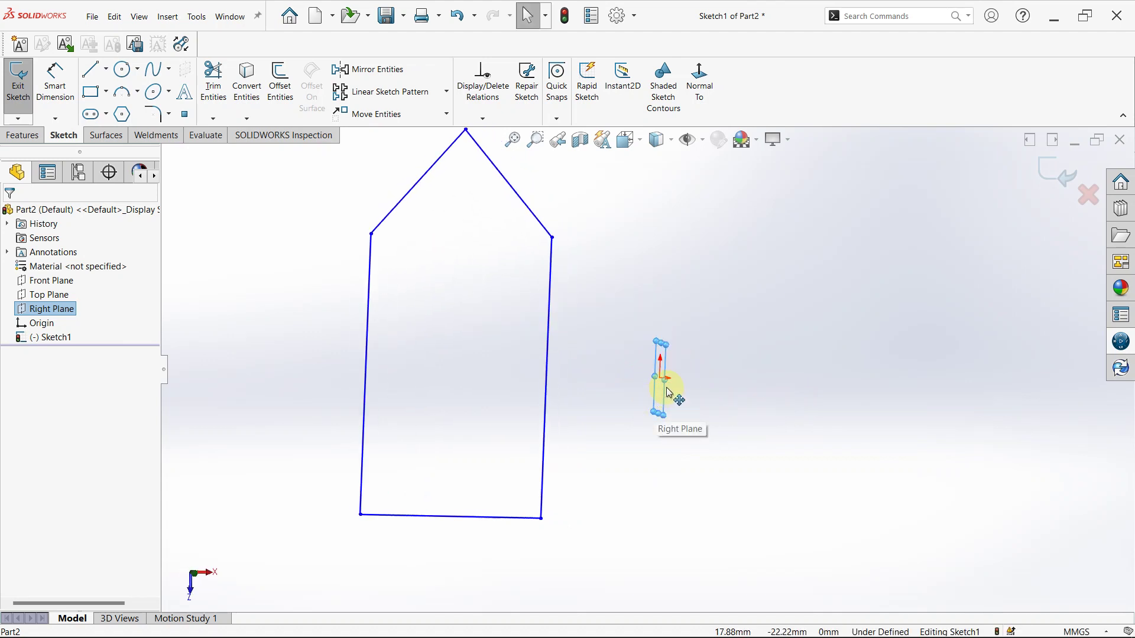
pyautogui.click(389, 75)
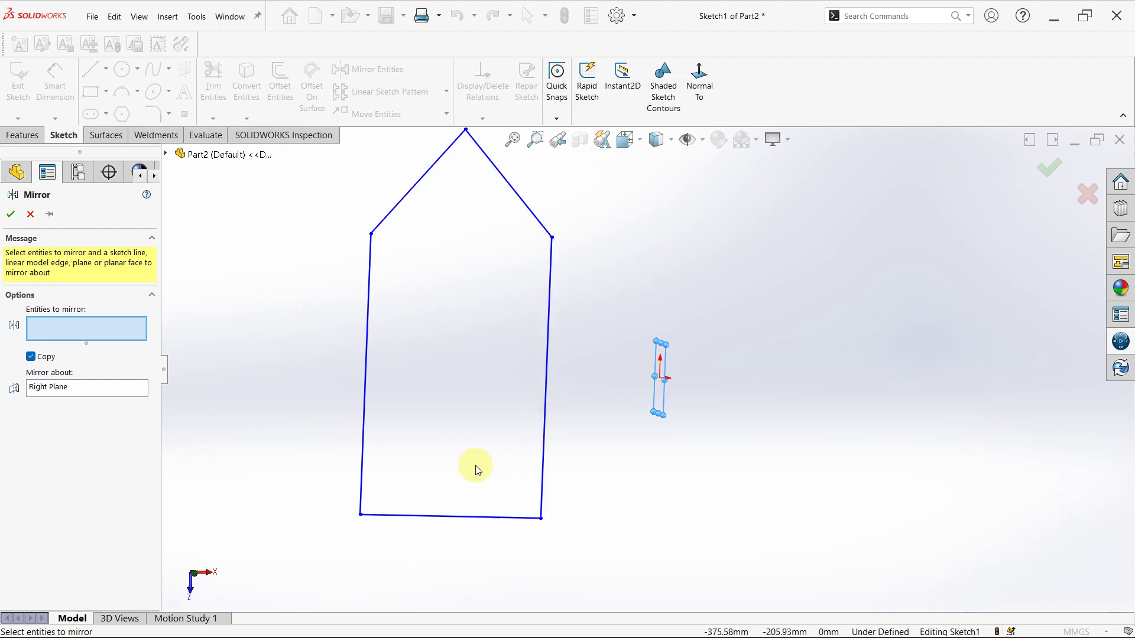
pyautogui.scroll(1, 660, 214)
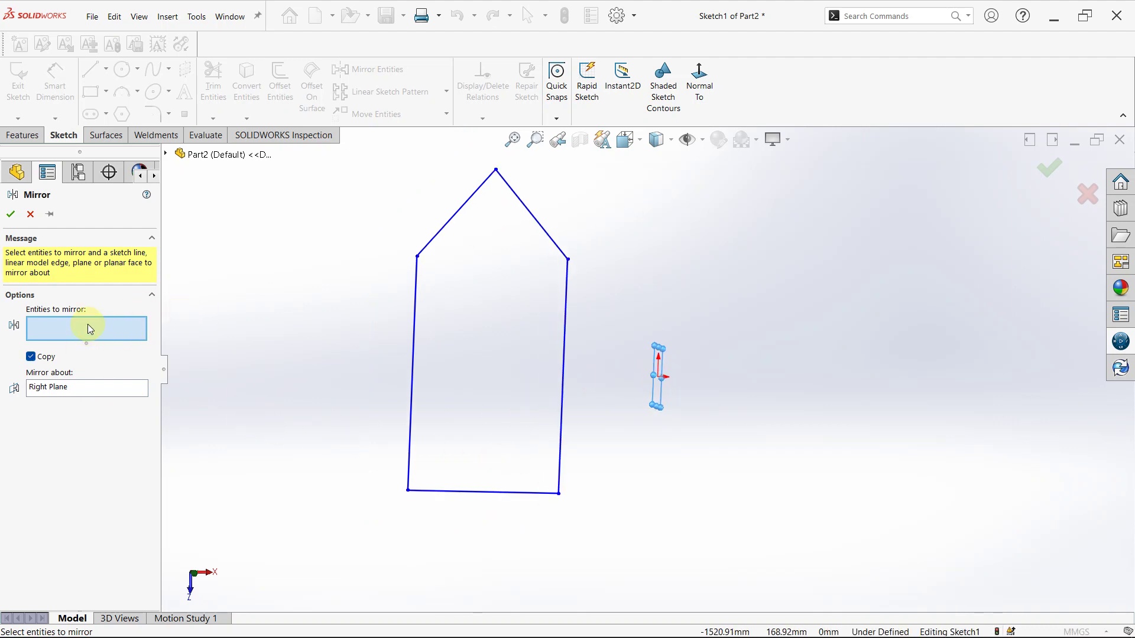
pyautogui.click(463, 214)
pyautogui.click(528, 209)
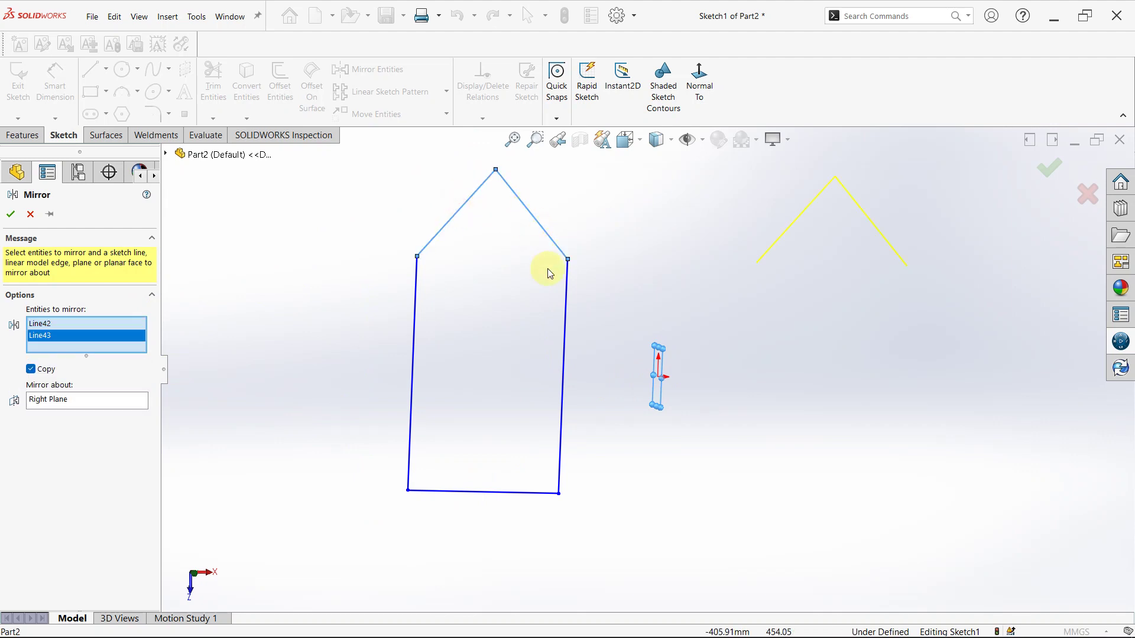
pyautogui.click(416, 336)
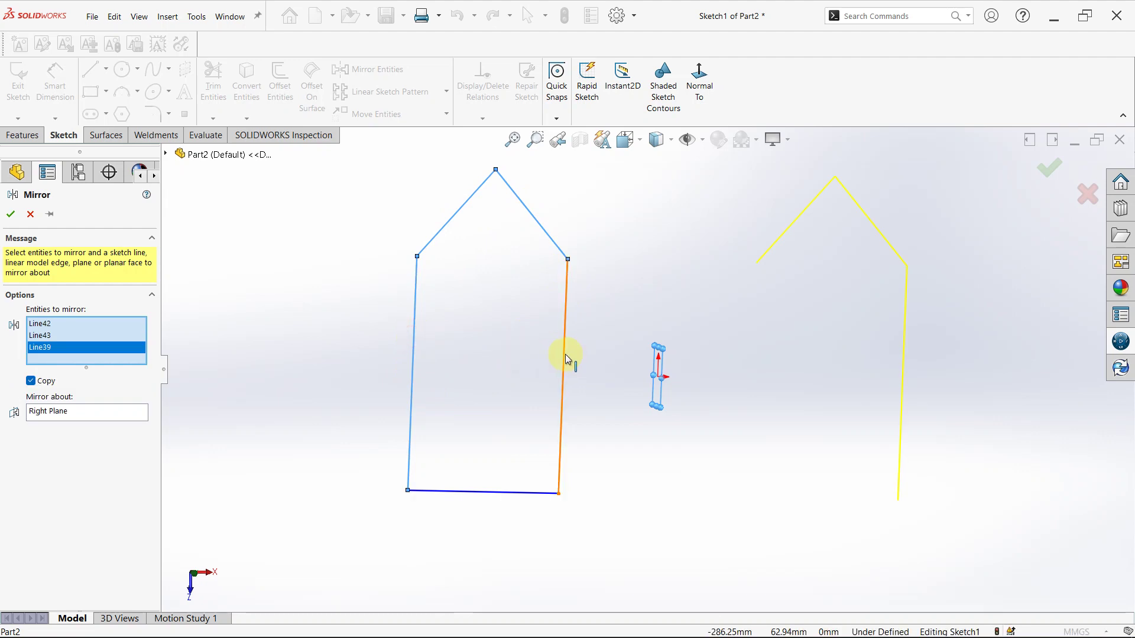
pyautogui.click(560, 454)
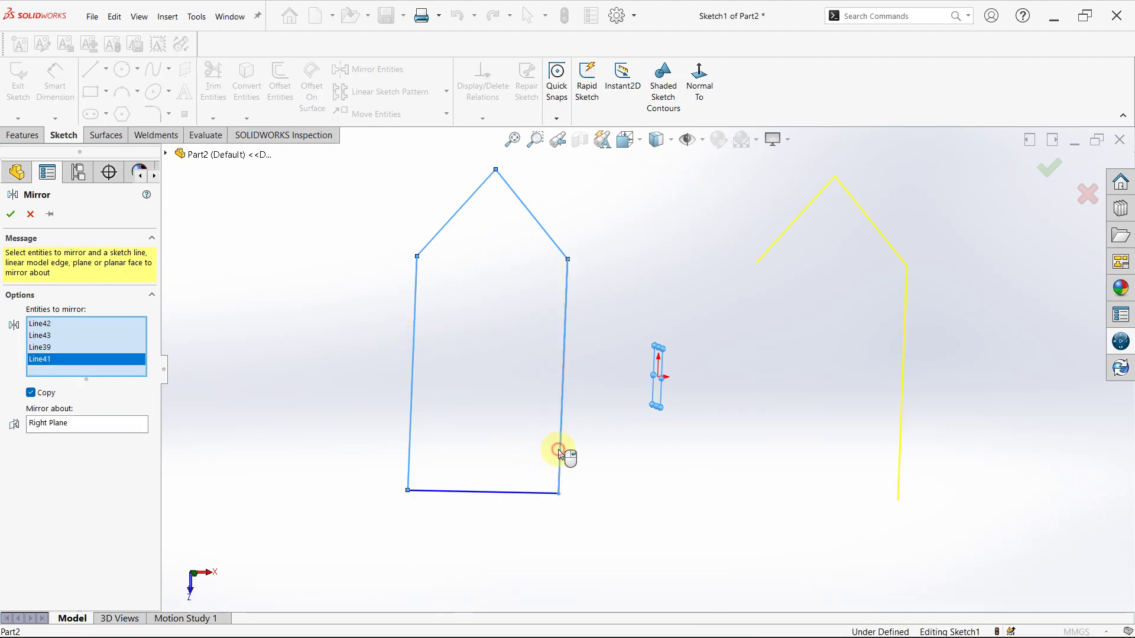
pyautogui.click(467, 497)
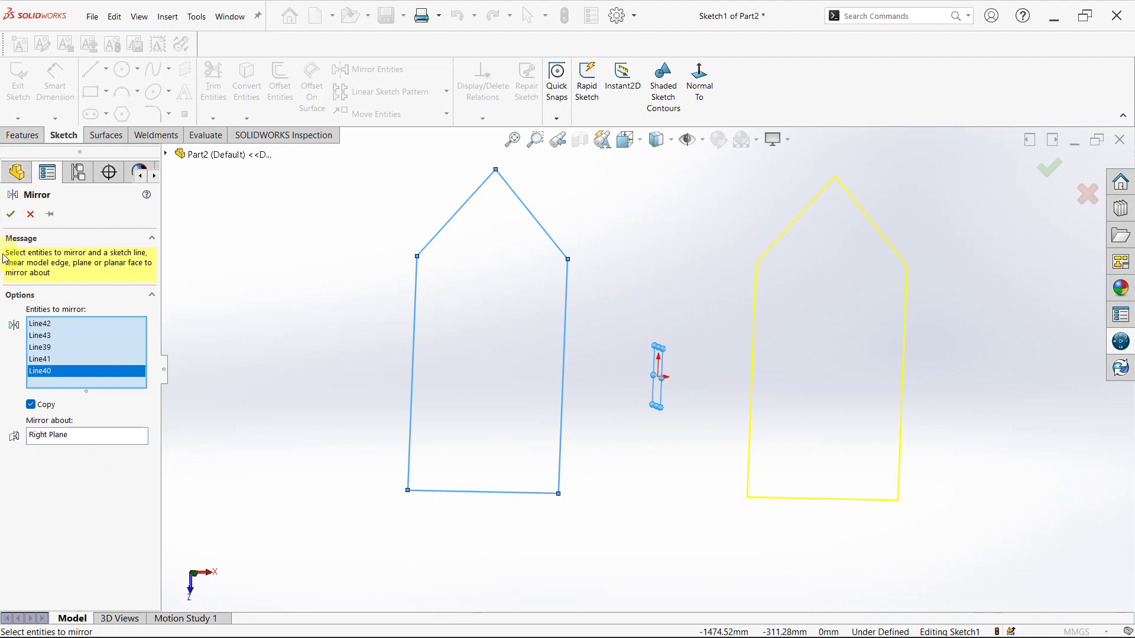
pyautogui.click(12, 215)
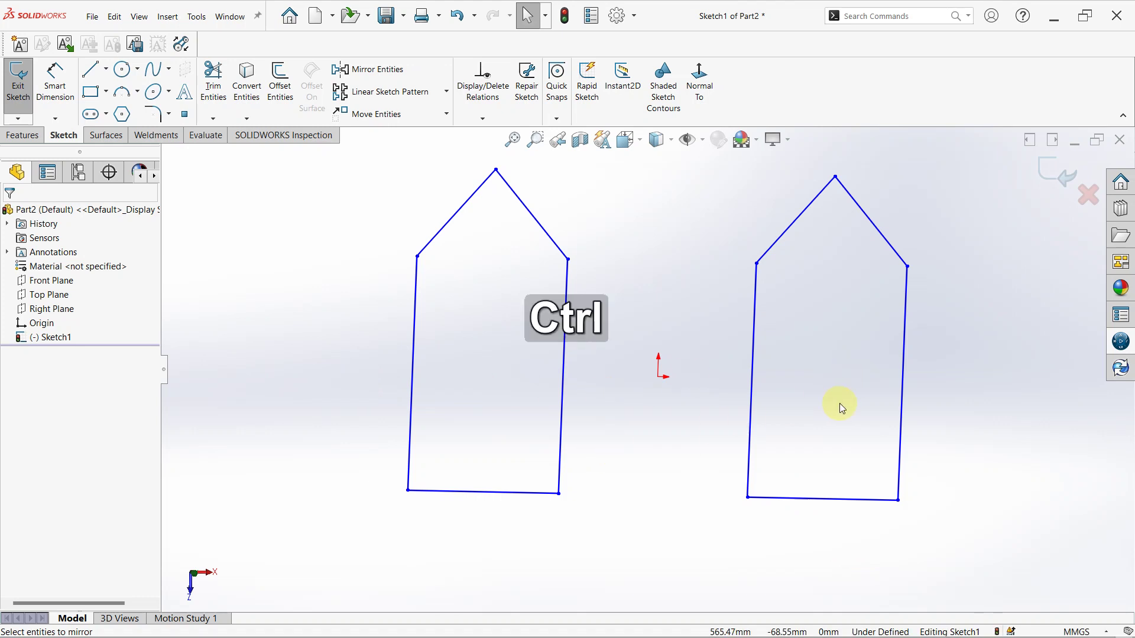
pyautogui.hotkey('ctrl', 'z')
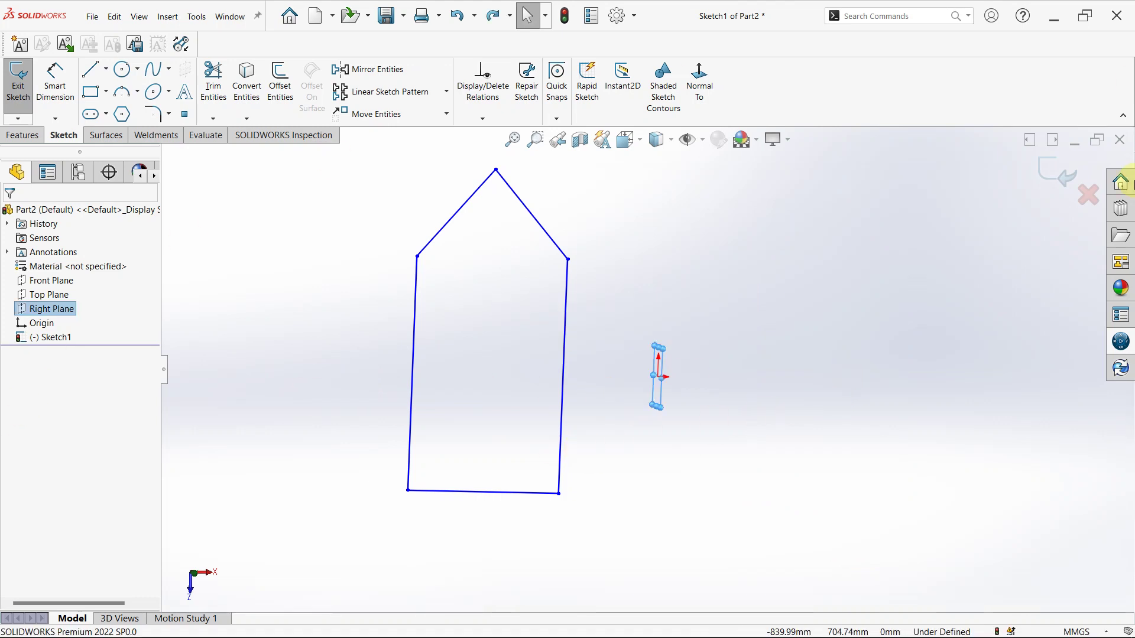
# - Mirror the whole outline about the Right Plane with Copy disabled, then undo the mirror
pyautogui.click(368, 73)
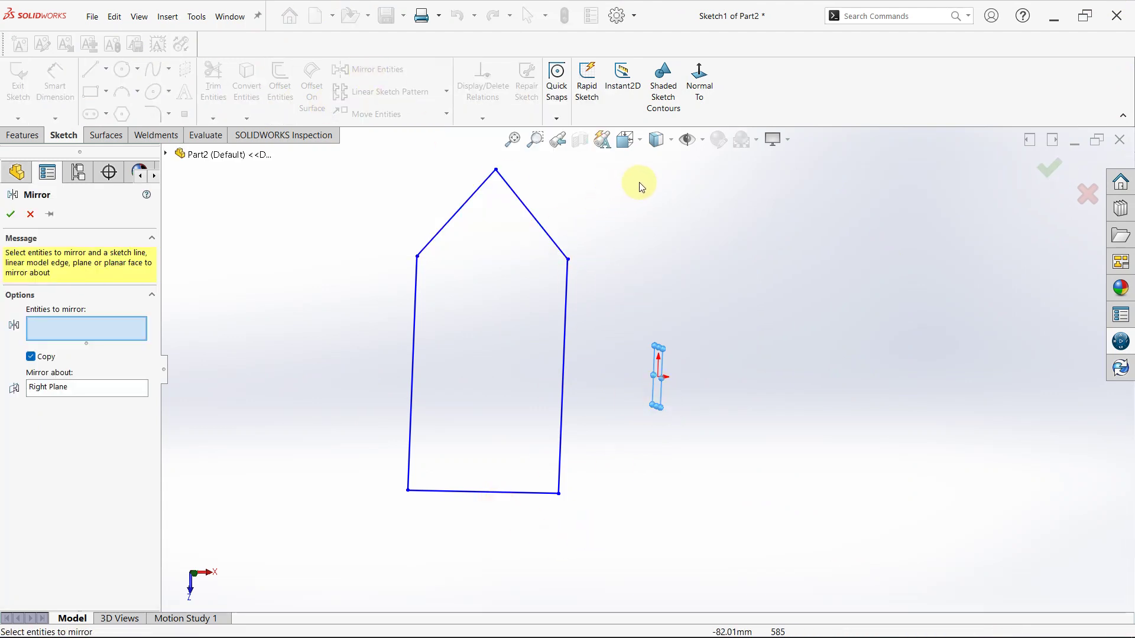
pyautogui.moveTo(620, 177)
pyautogui.mouseDown()
pyautogui.moveTo(410, 144)
pyautogui.moveTo(355, 540)
pyautogui.mouseUp()
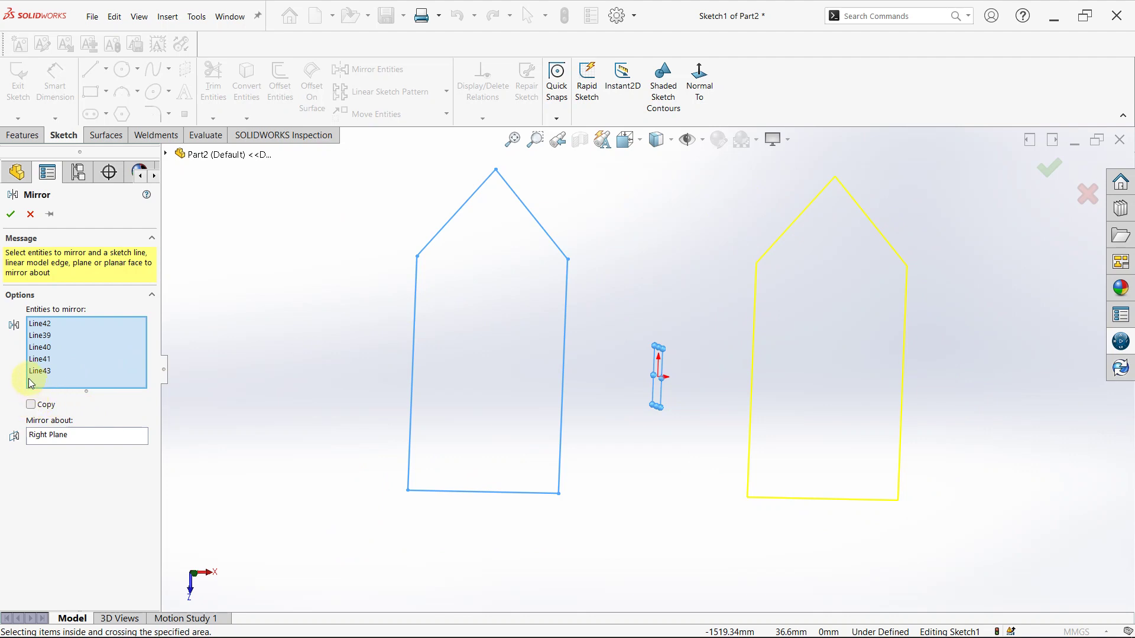
pyautogui.click(10, 214)
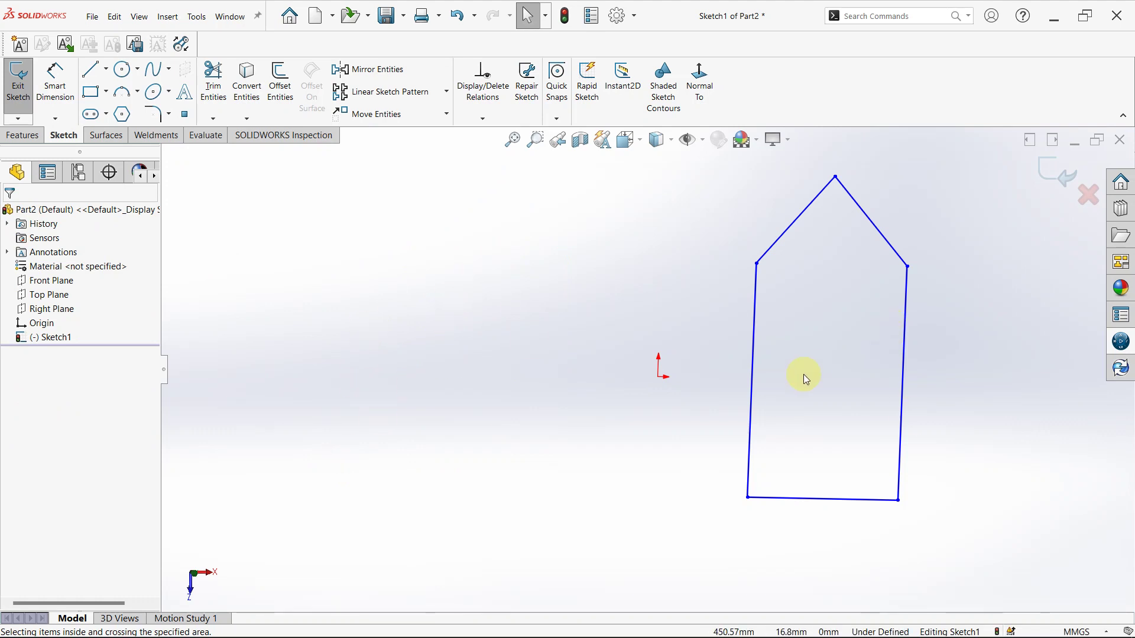
pyautogui.press('ctrl')
pyautogui.hotkey('ctrl', 'z')
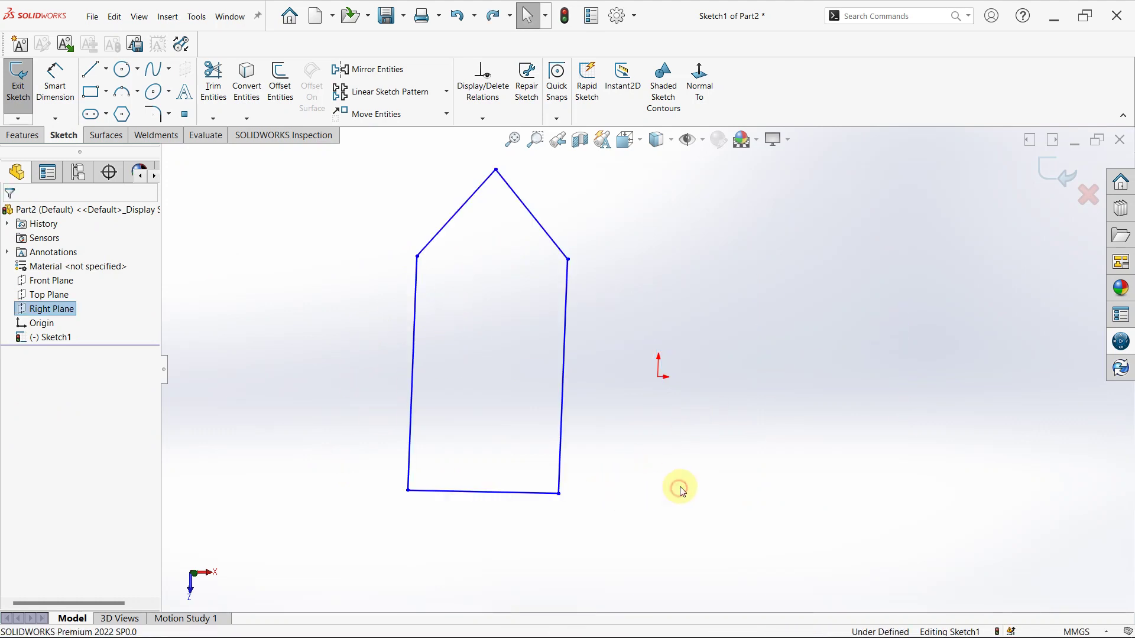
# - Sketch a vertical line about 1193 mm long passing through the origin, beside the five-sided outline
pyautogui.click(39, 342)
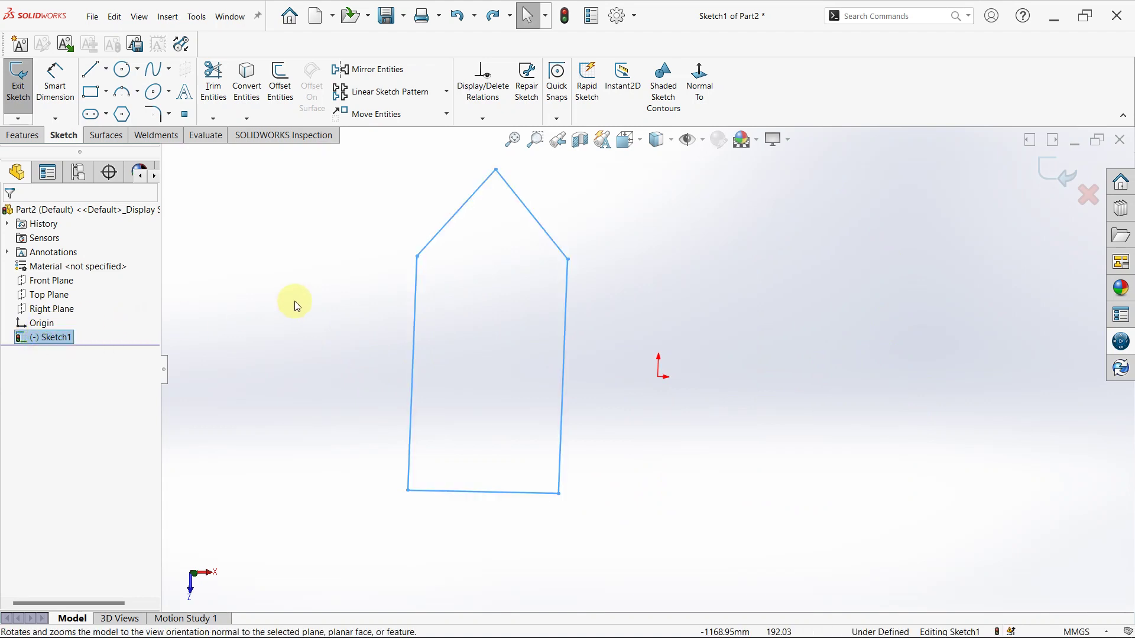
pyautogui.press('space')
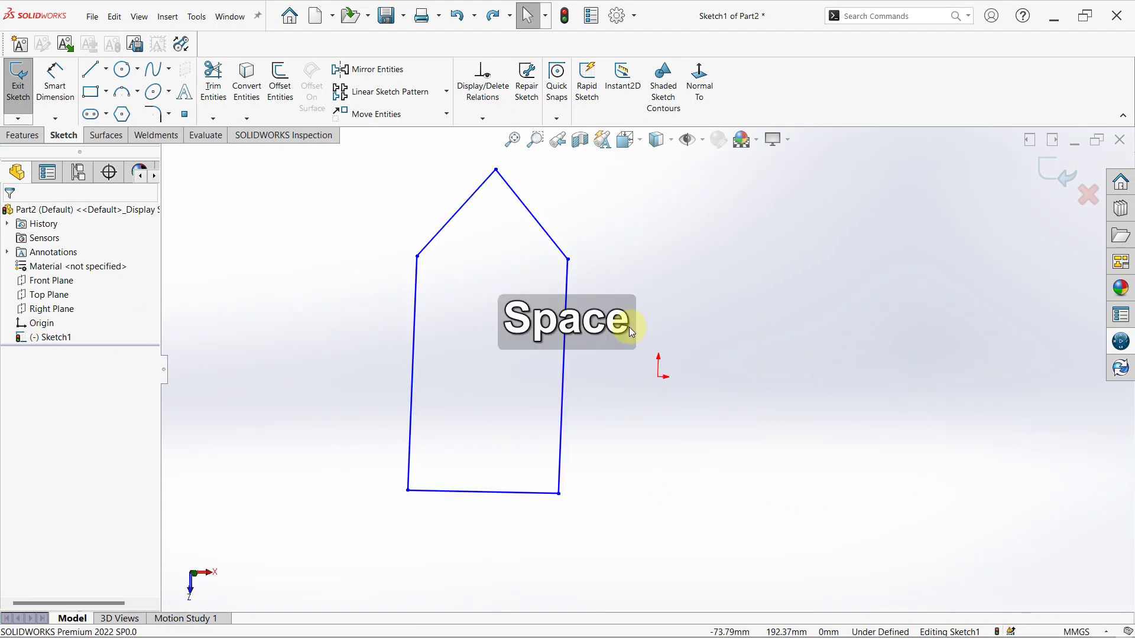
pyautogui.click(499, 423)
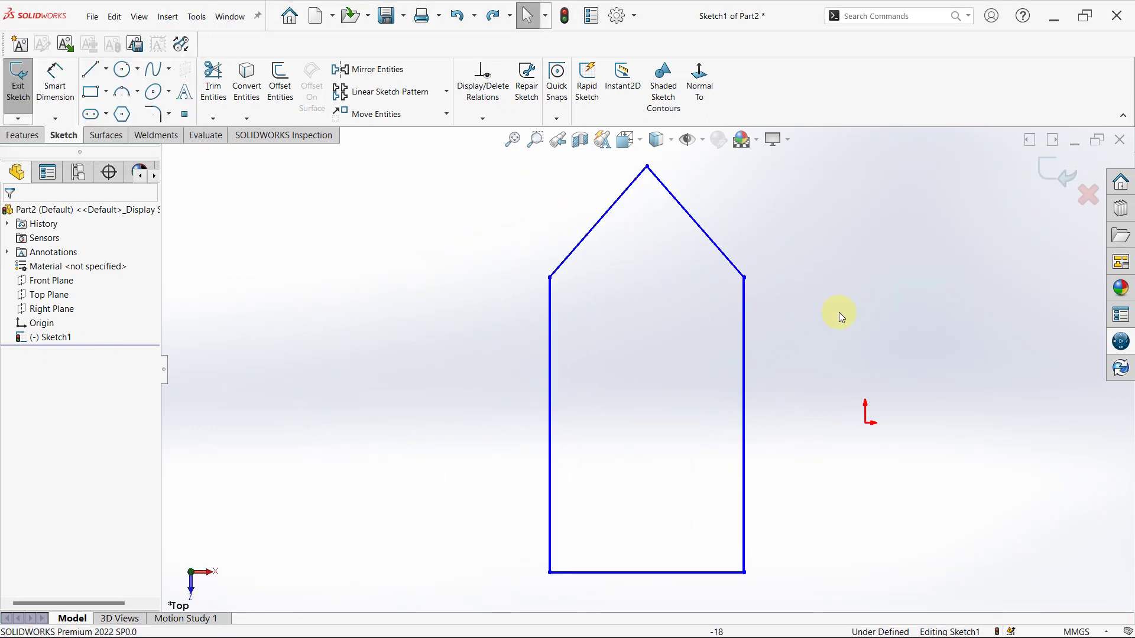
pyautogui.scroll(-2, 853, 395)
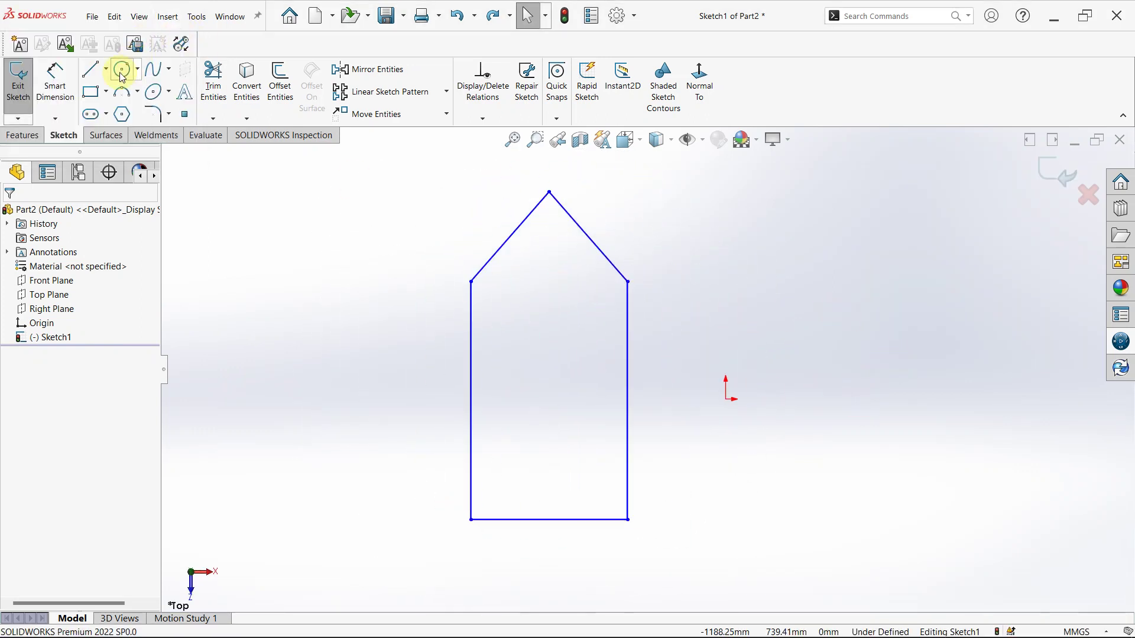
pyautogui.click(90, 70)
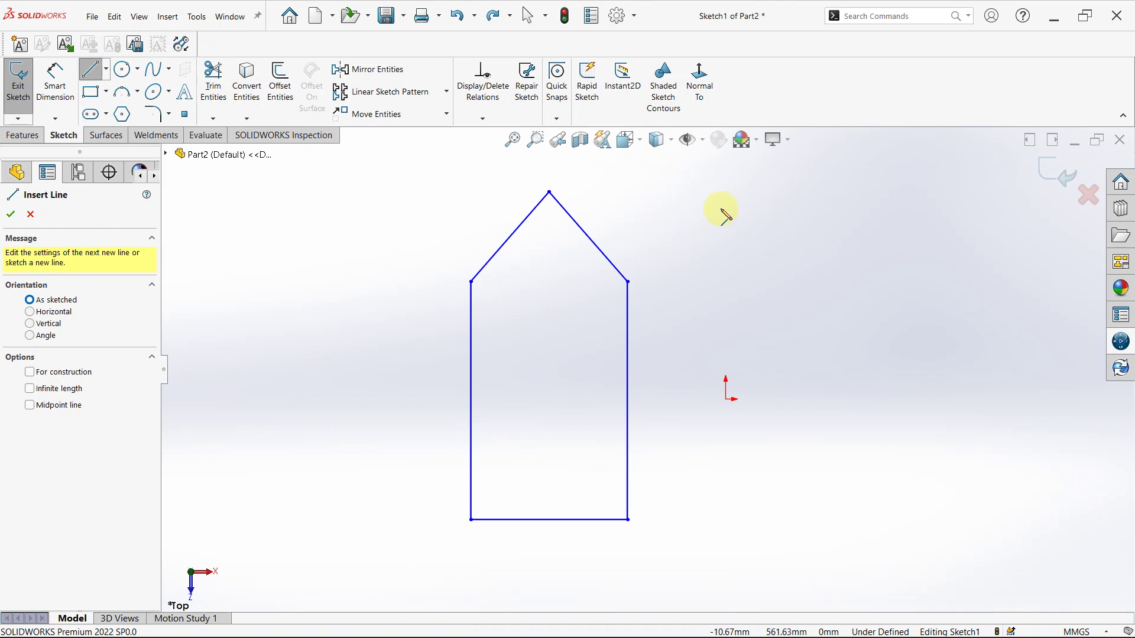
pyautogui.click(727, 185)
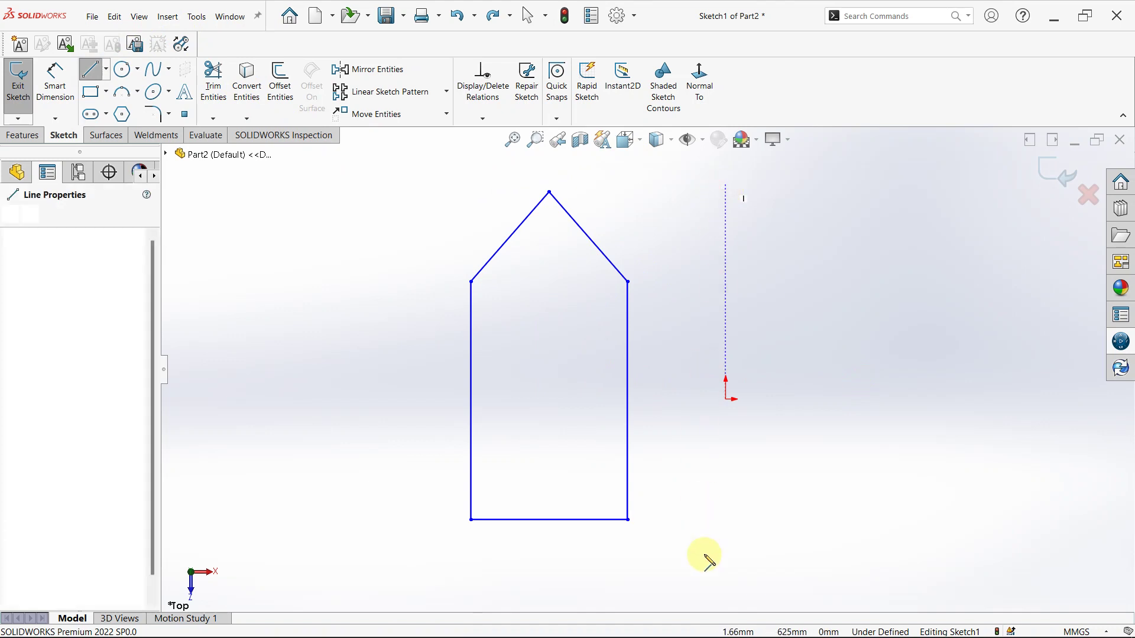
pyautogui.click(726, 585)
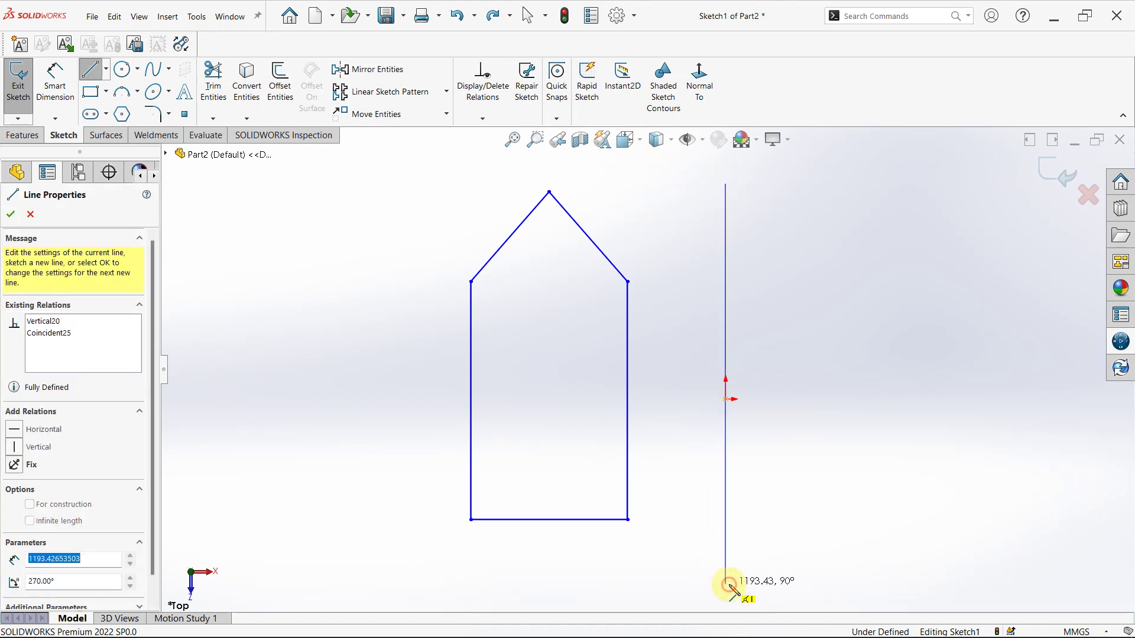
pyautogui.press('Escape')
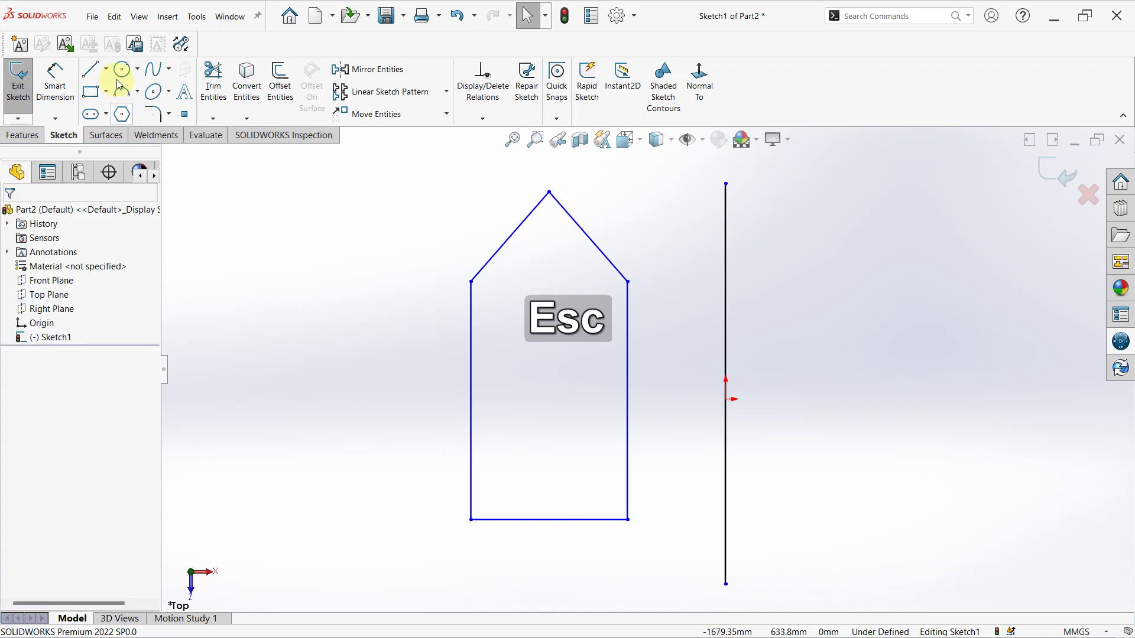
# - Convert the vertical line through the origin into a construction line
pyautogui.click(729, 220)
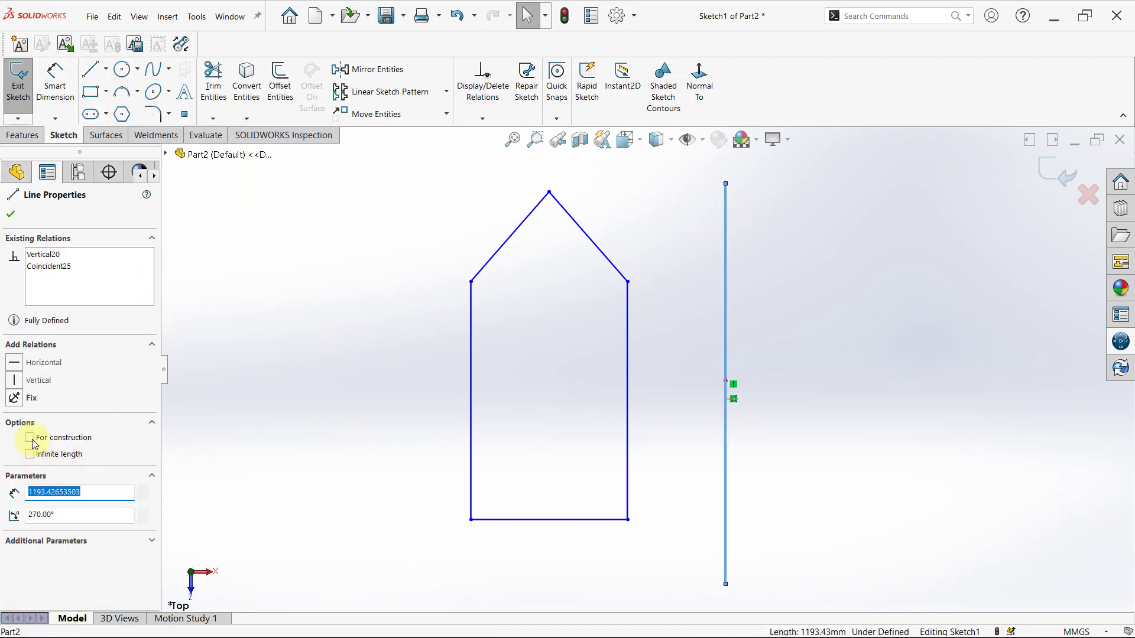
pyautogui.click(30, 440)
pyautogui.click(11, 215)
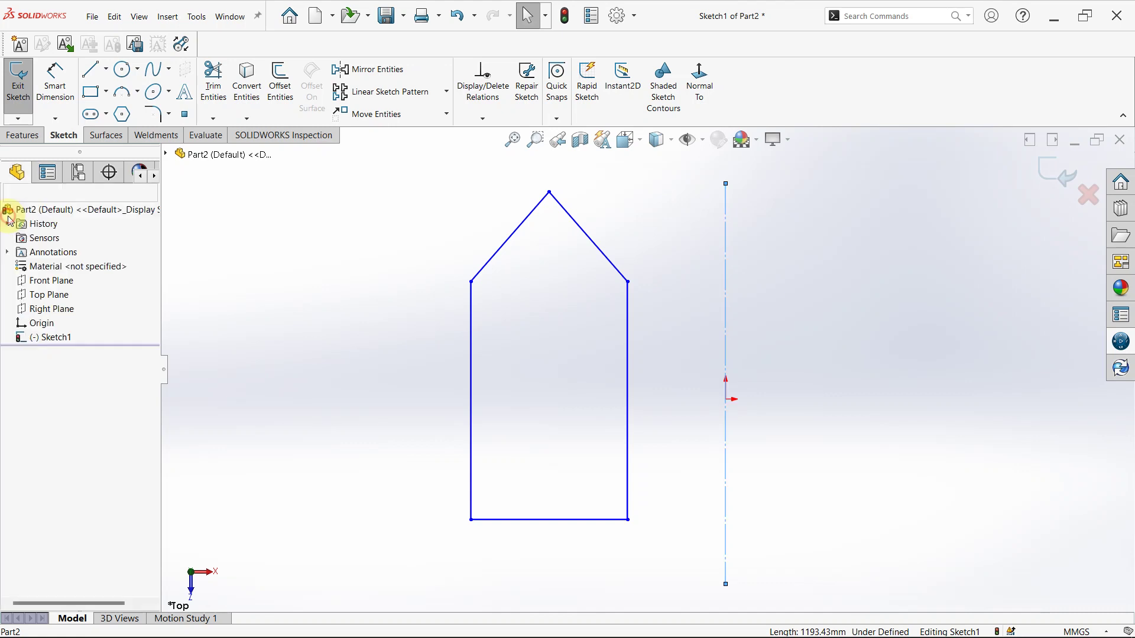
pyautogui.click(932, 425)
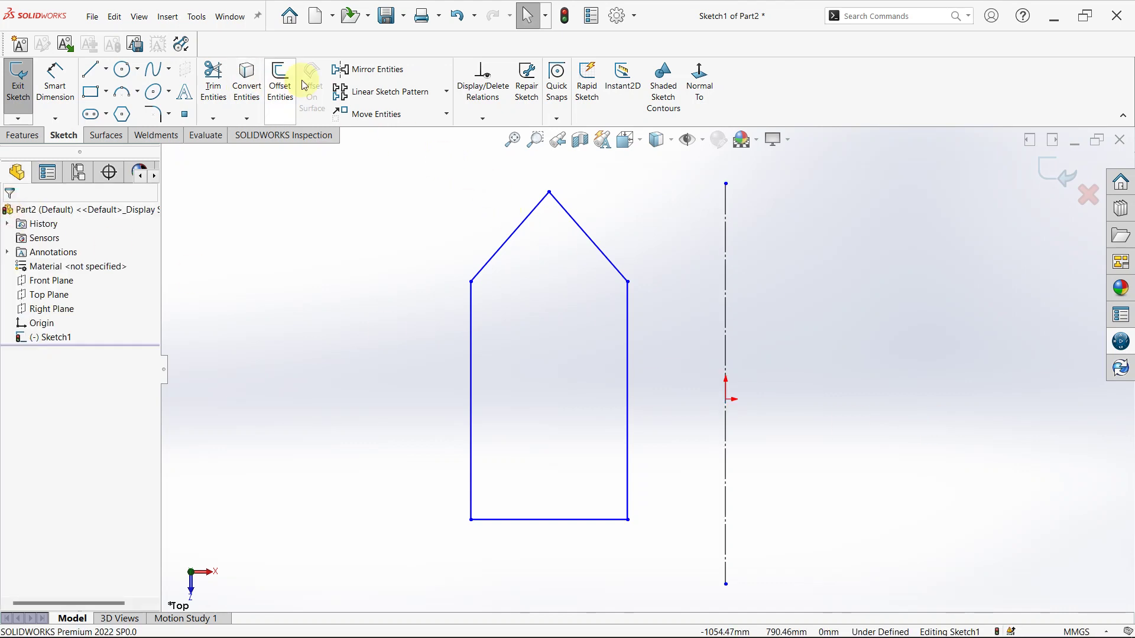
# - Mirror all five lines of the outline about the vertical construction line with Copy enabled, then undo the mirror
pyautogui.click(378, 69)
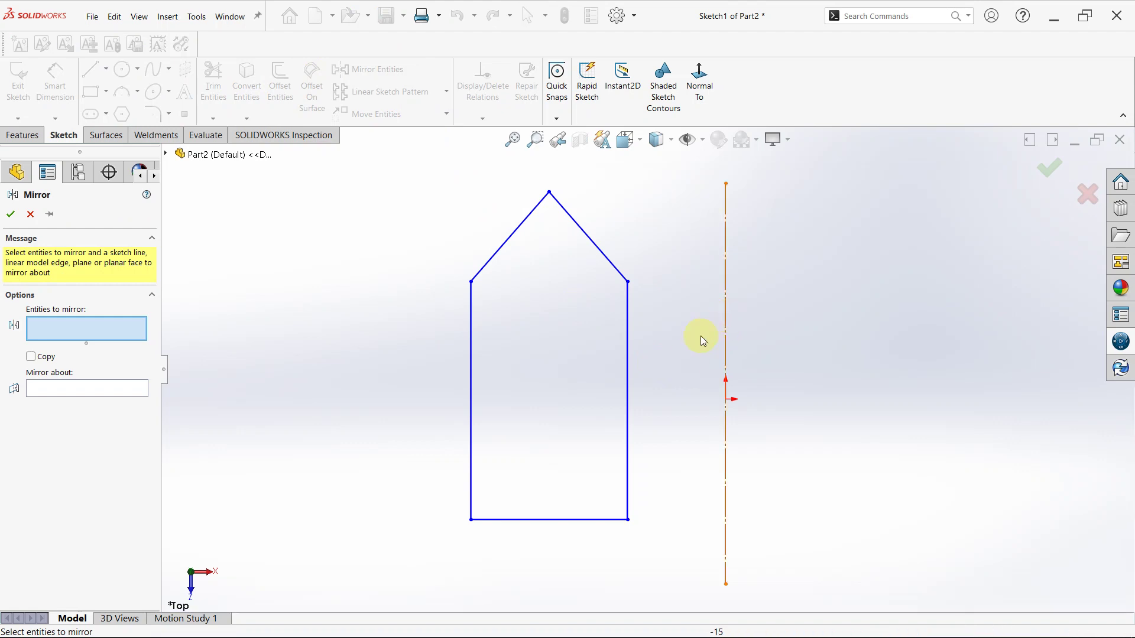
pyautogui.click(94, 395)
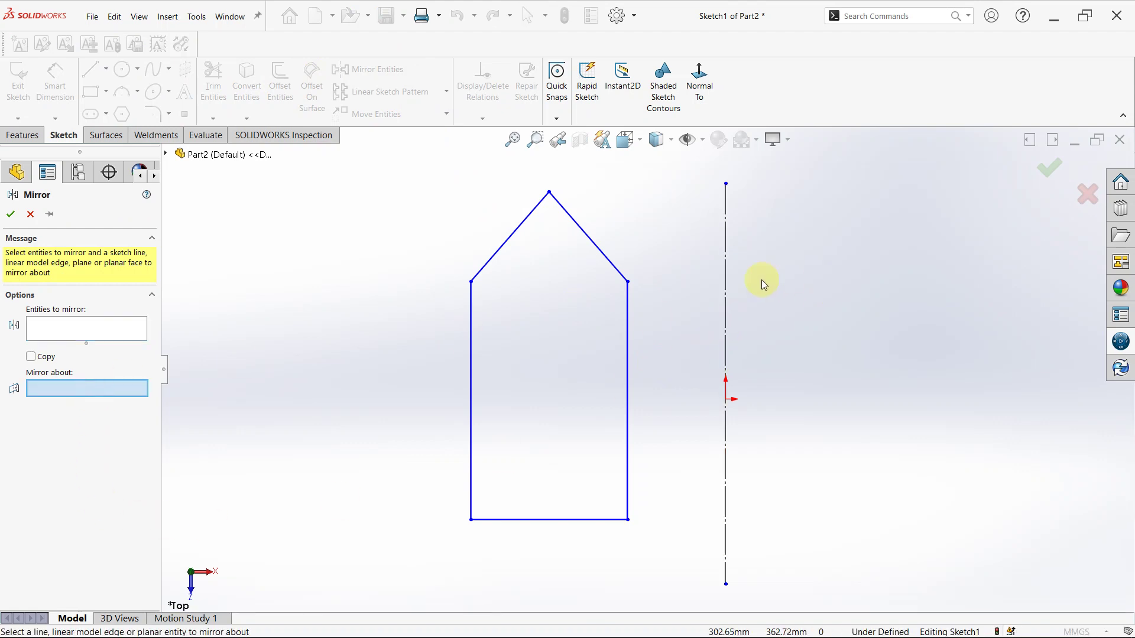
pyautogui.click(726, 299)
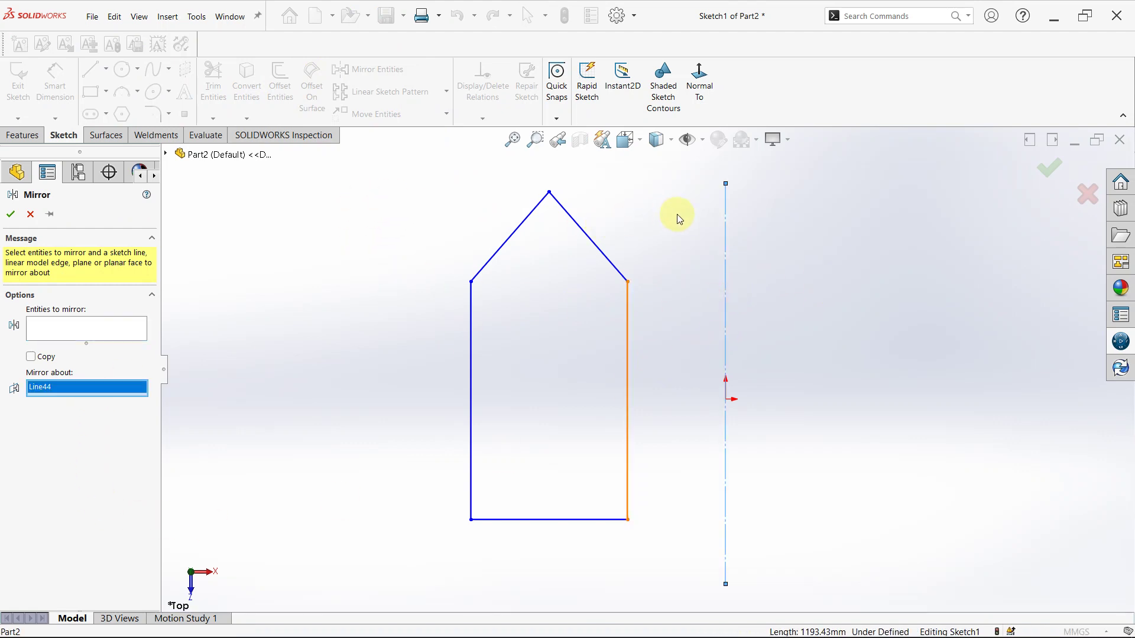
pyautogui.click(84, 325)
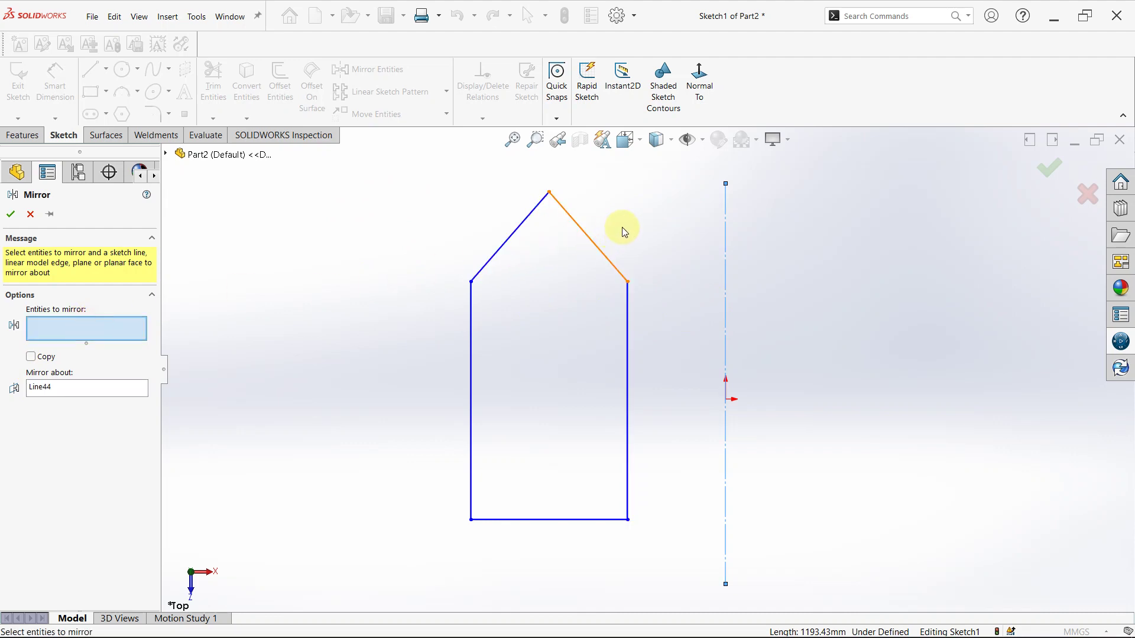
pyautogui.moveTo(653, 208); pyautogui.dragTo(300, 567)
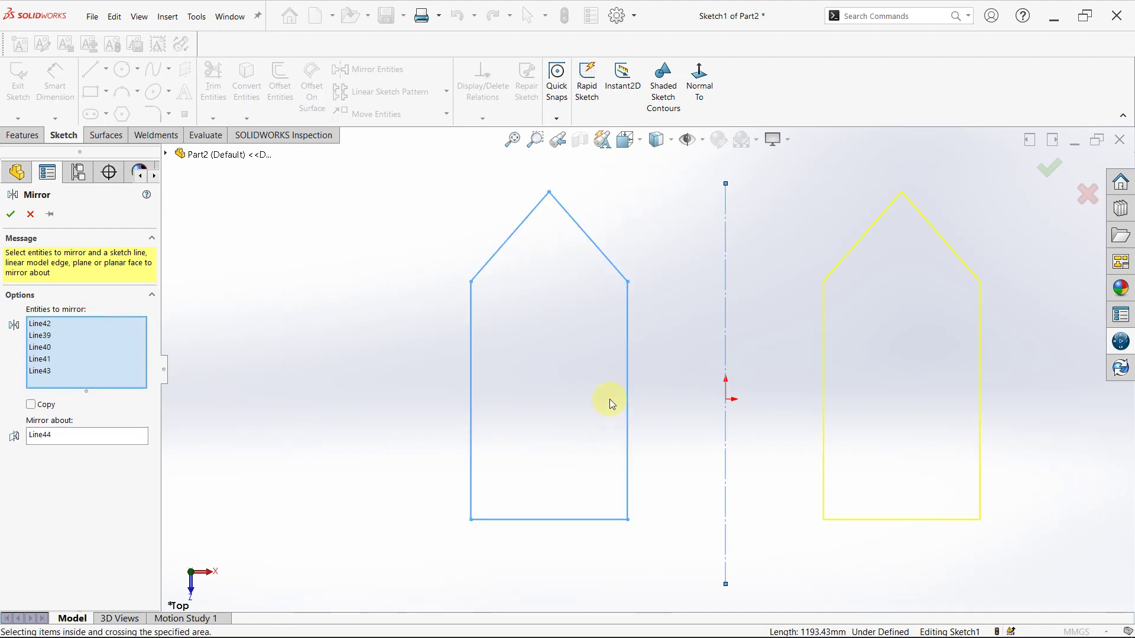
pyautogui.scroll(1, 646, 378)
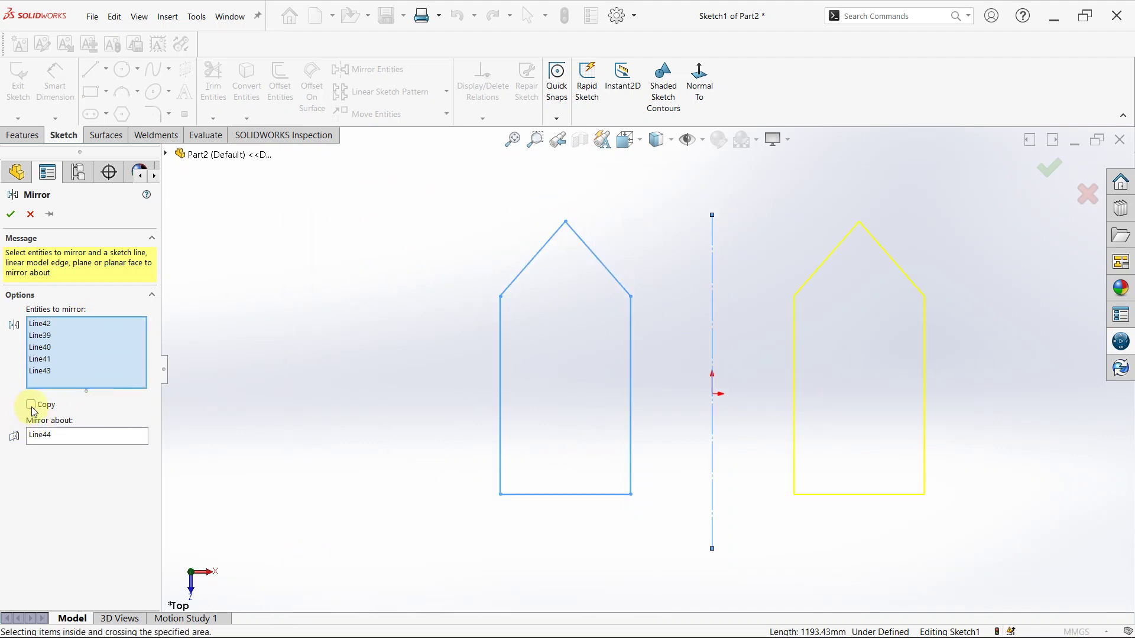
pyautogui.click(12, 216)
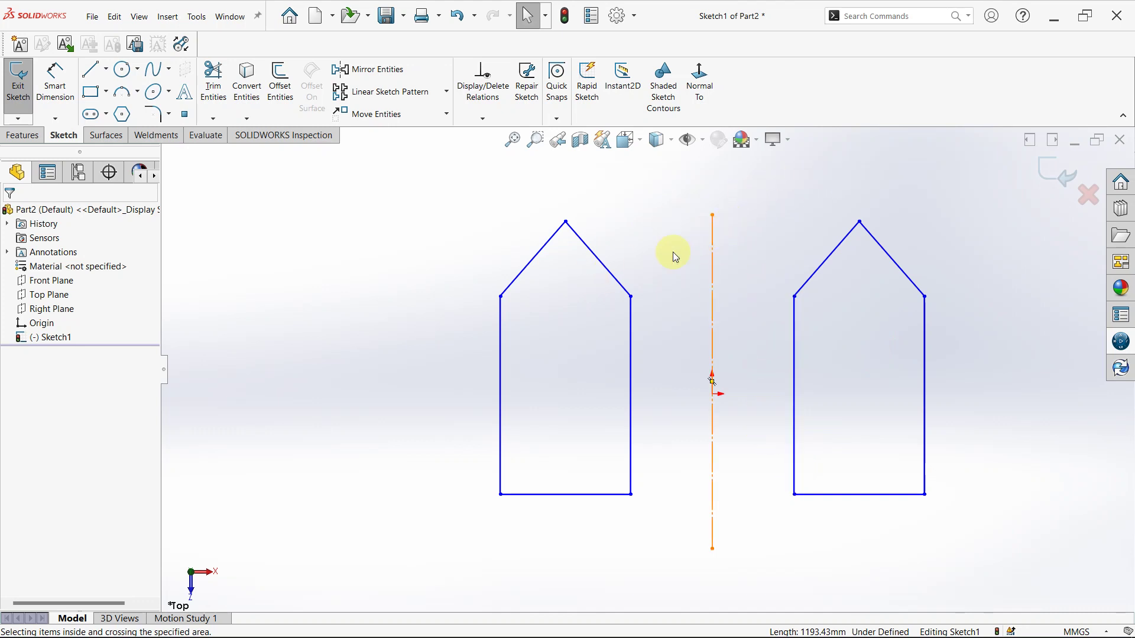
pyautogui.press('ctrl')
pyautogui.hotkey('ctrl', 'z')
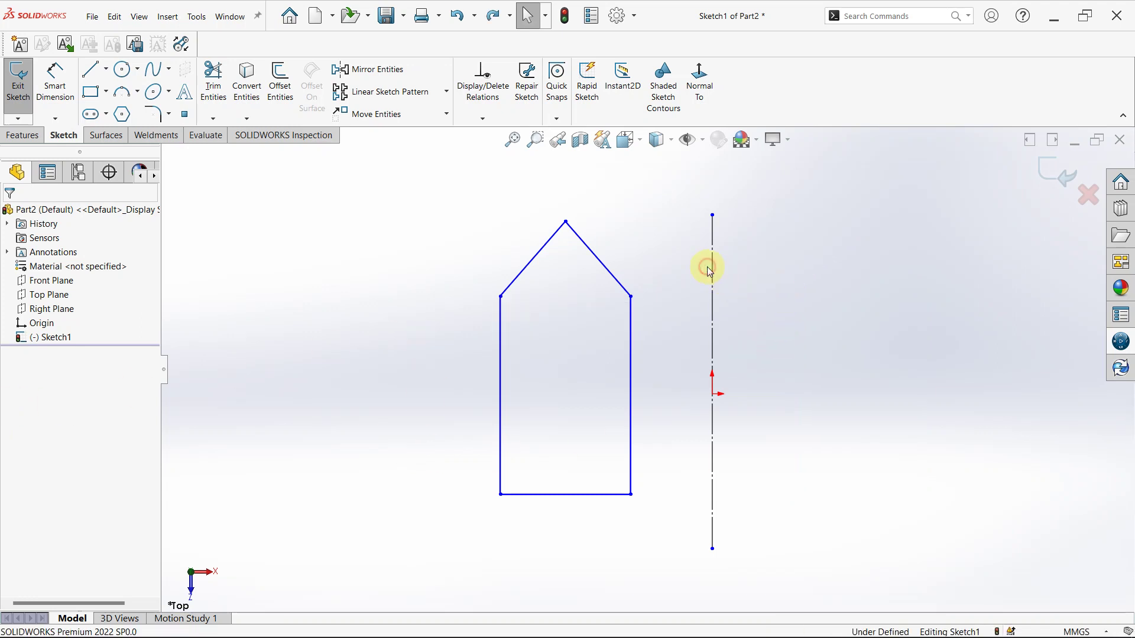
# - Sketch a slanted line about 611 mm long from just below the outline's lower-right corner up to the origin
pyautogui.click(91, 69)
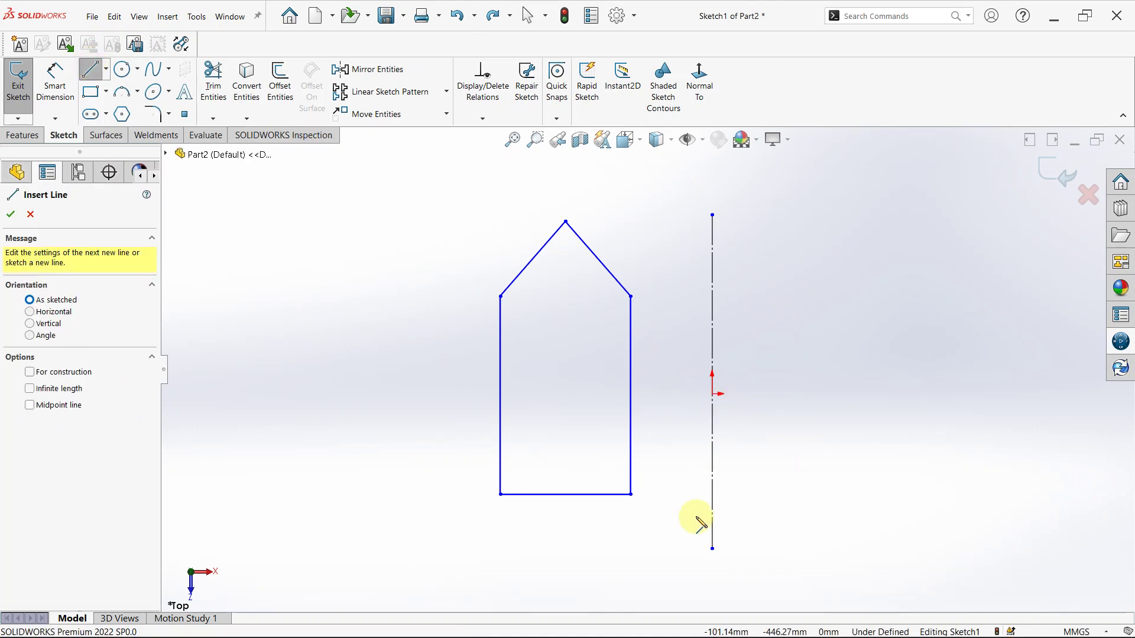
pyautogui.click(630, 543)
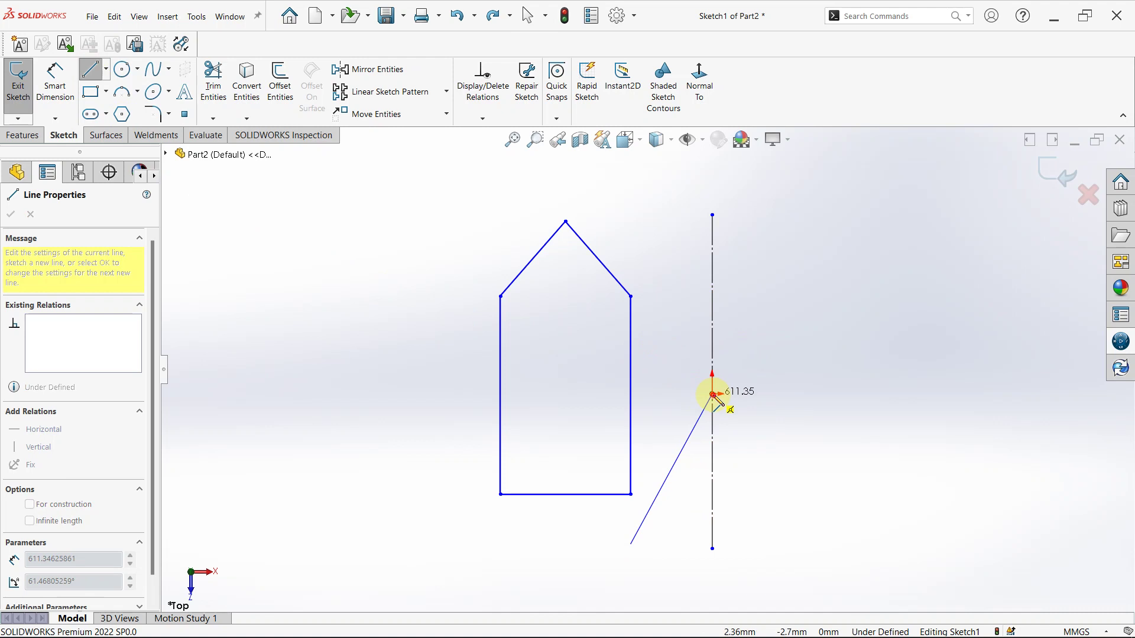
pyautogui.click(712, 394)
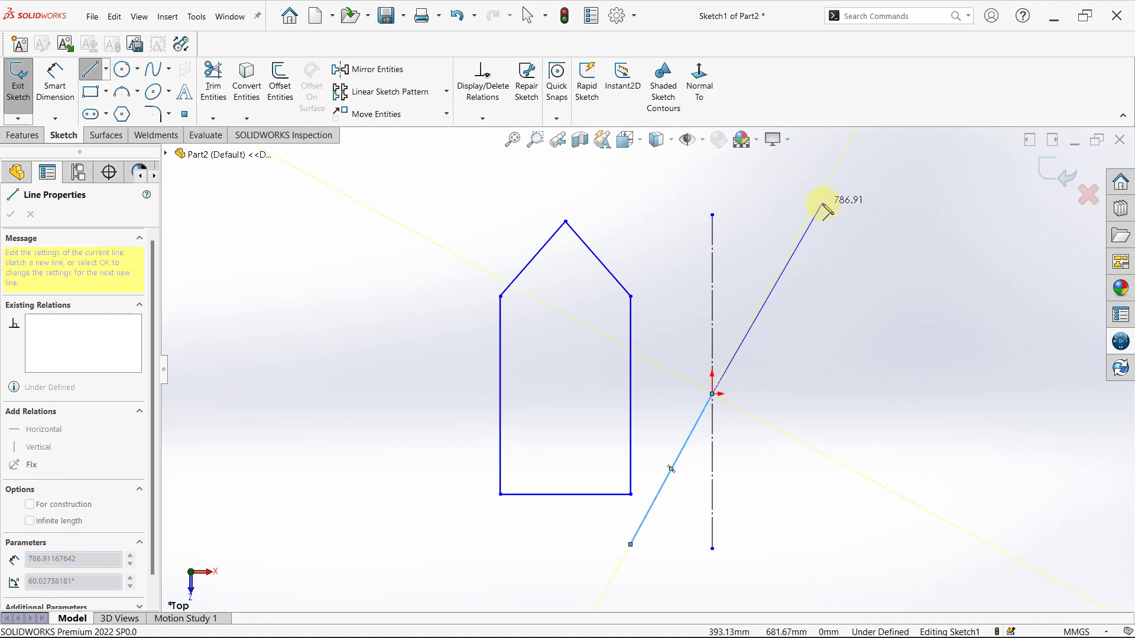
pyautogui.press('Escape')
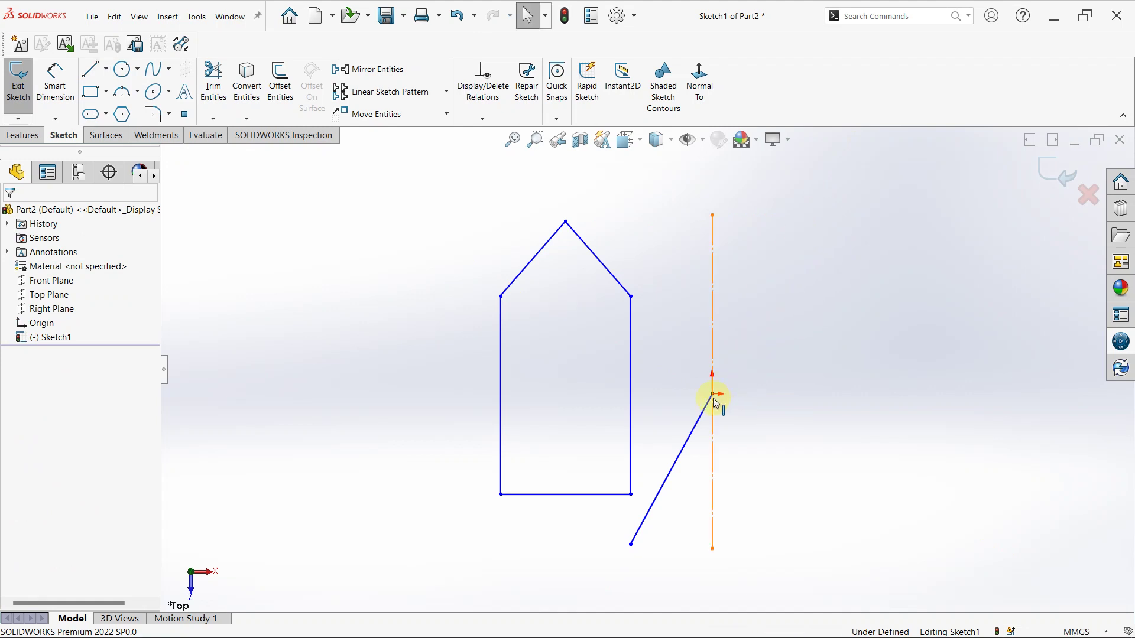
pyautogui.moveTo(713, 396); pyautogui.dragTo(738, 347)
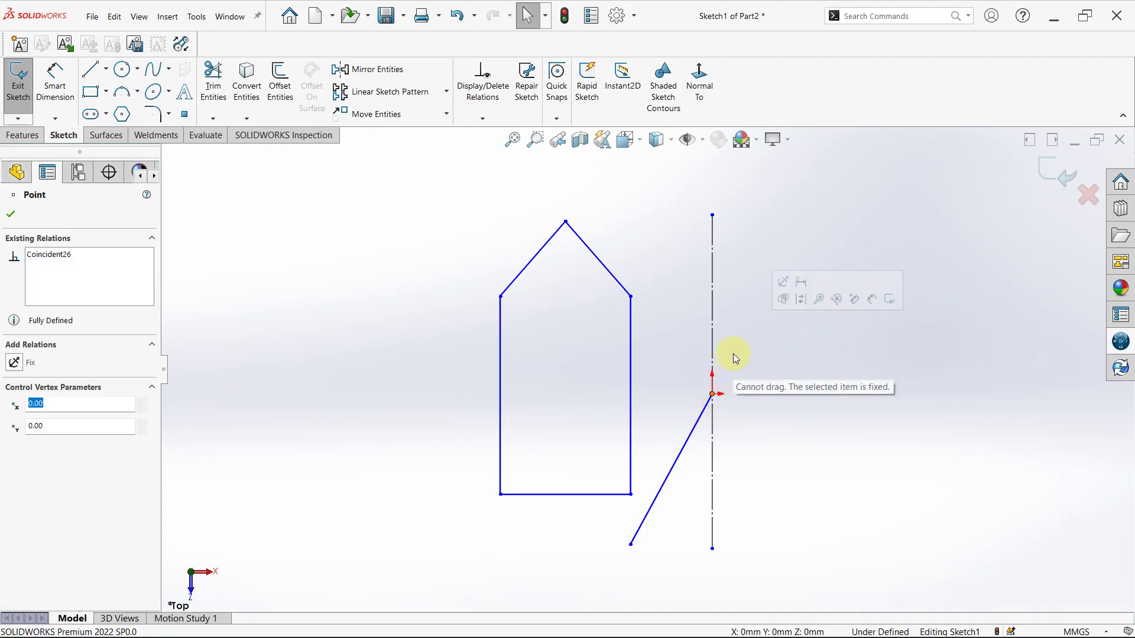
pyautogui.press('Escape')
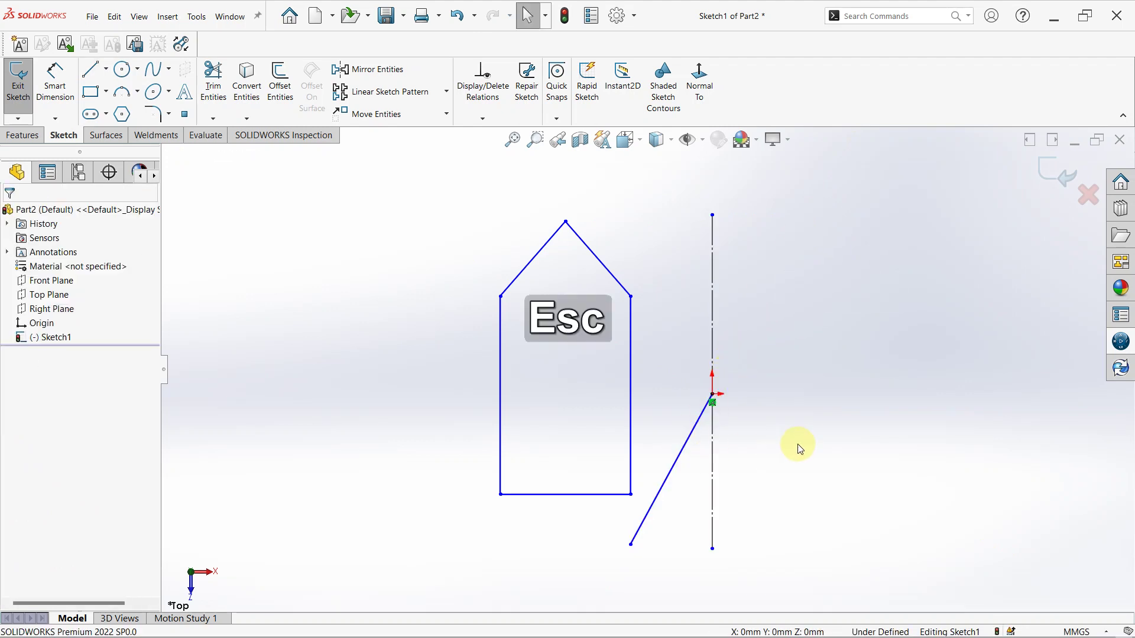
# - Dimension the angle between the slanted line and the vertical construction line as 30 degrees
pyautogui.moveTo(785, 502); pyautogui.dragTo(788, 471, button='right')
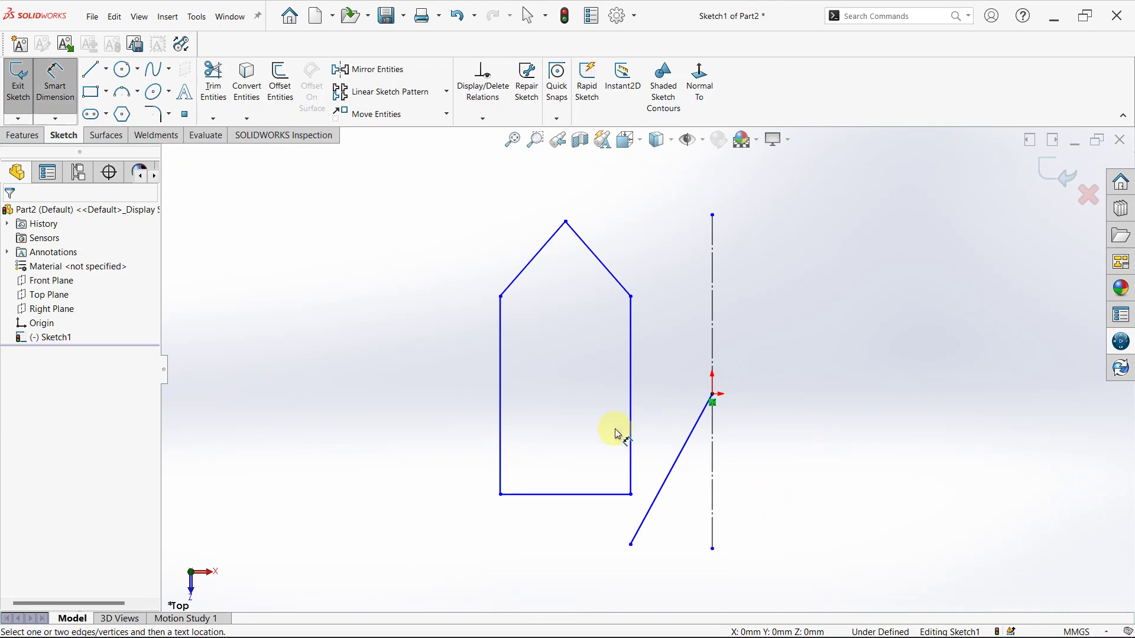
pyautogui.click(697, 427)
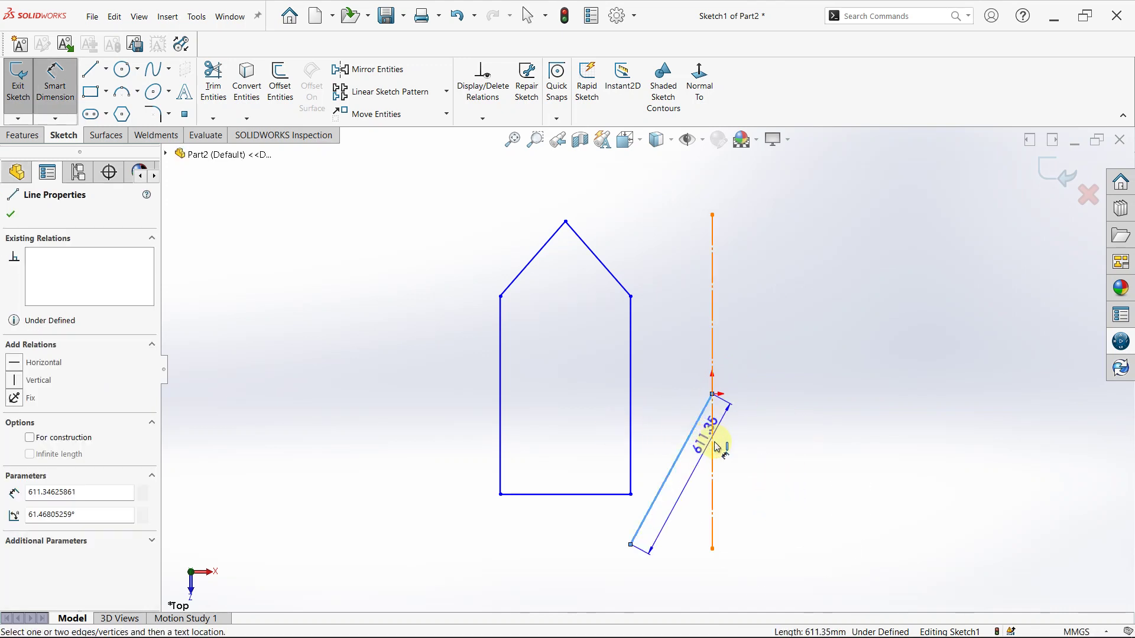
pyautogui.click(711, 440)
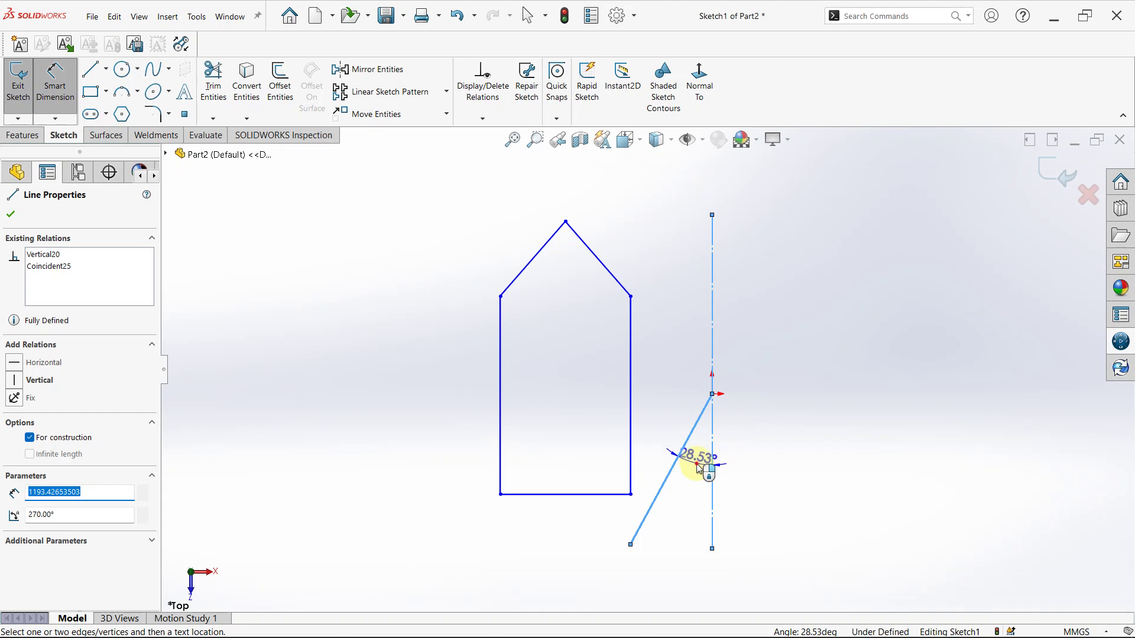
pyautogui.click(697, 464)
pyautogui.write('30')
pyautogui.press('Return')
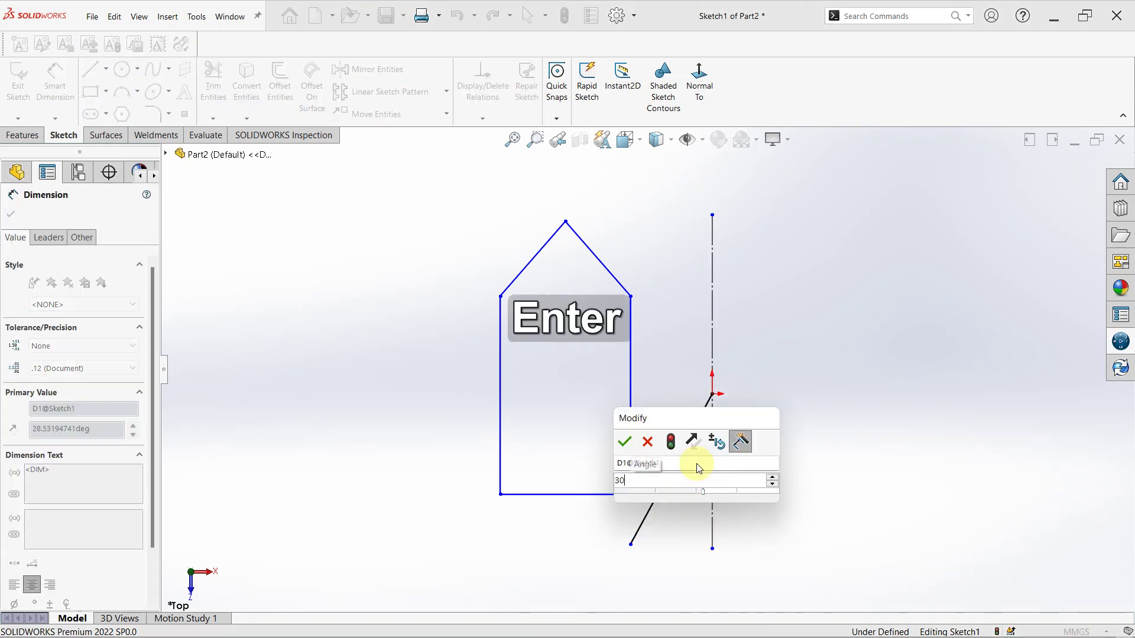
pyautogui.press('Escape')
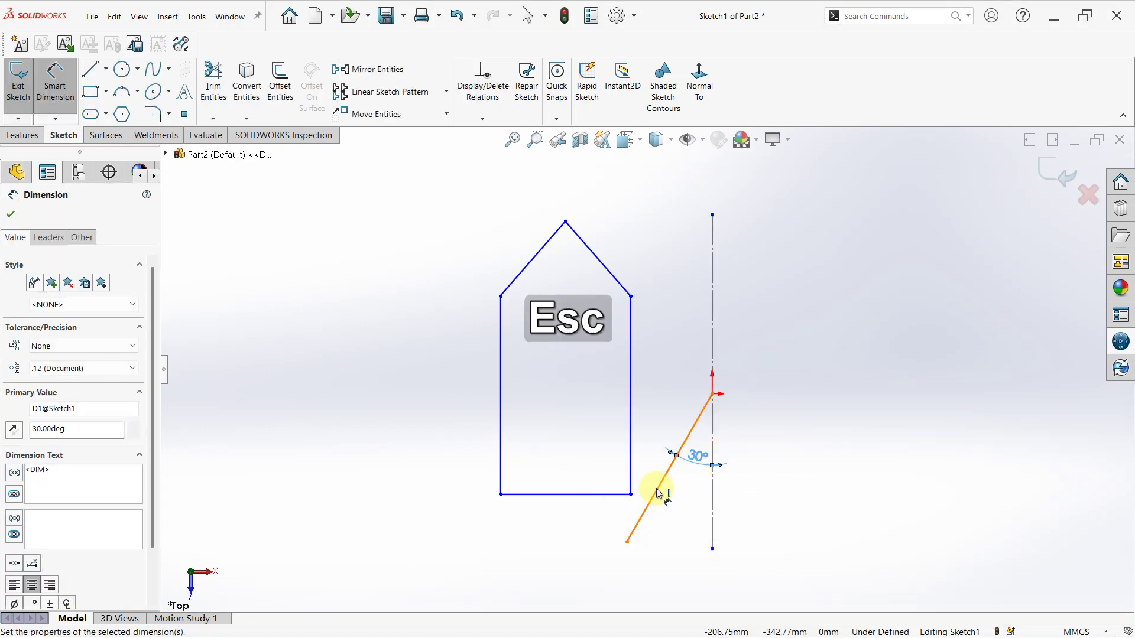
pyautogui.press('Escape')
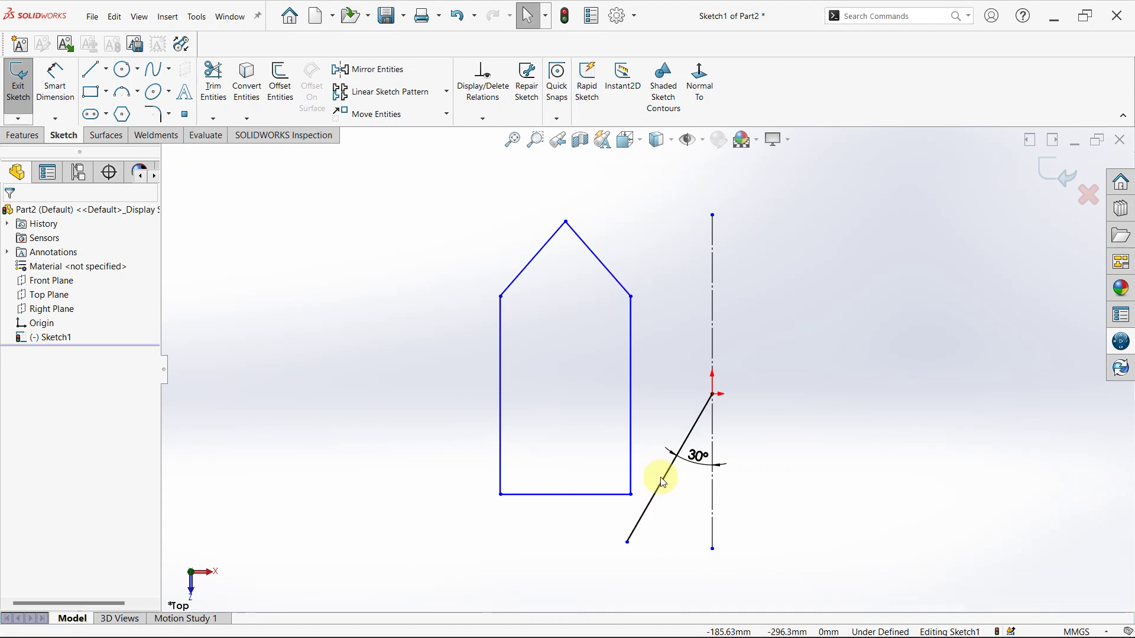
# - Convert the slanted line into a construction line
pyautogui.click(664, 477)
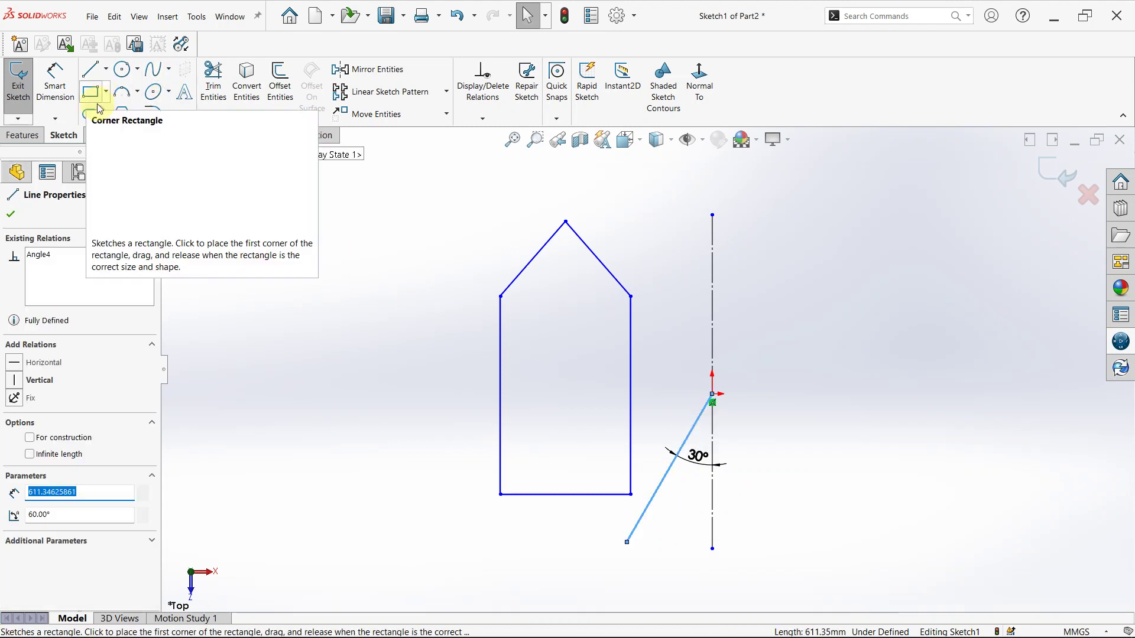
pyautogui.click(31, 437)
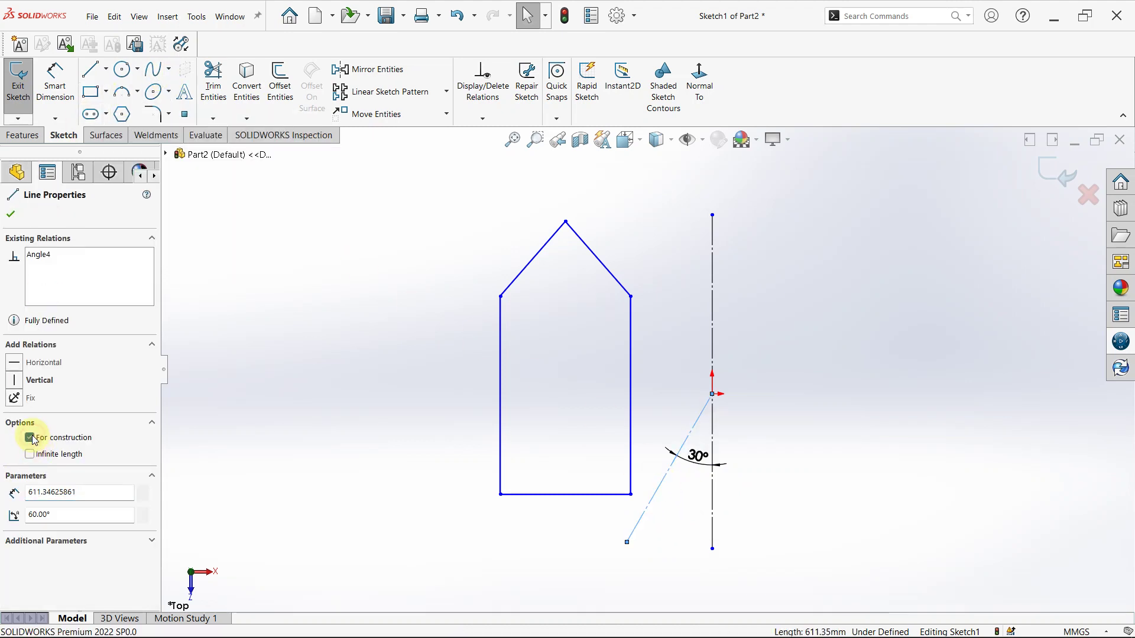
pyautogui.click(839, 345)
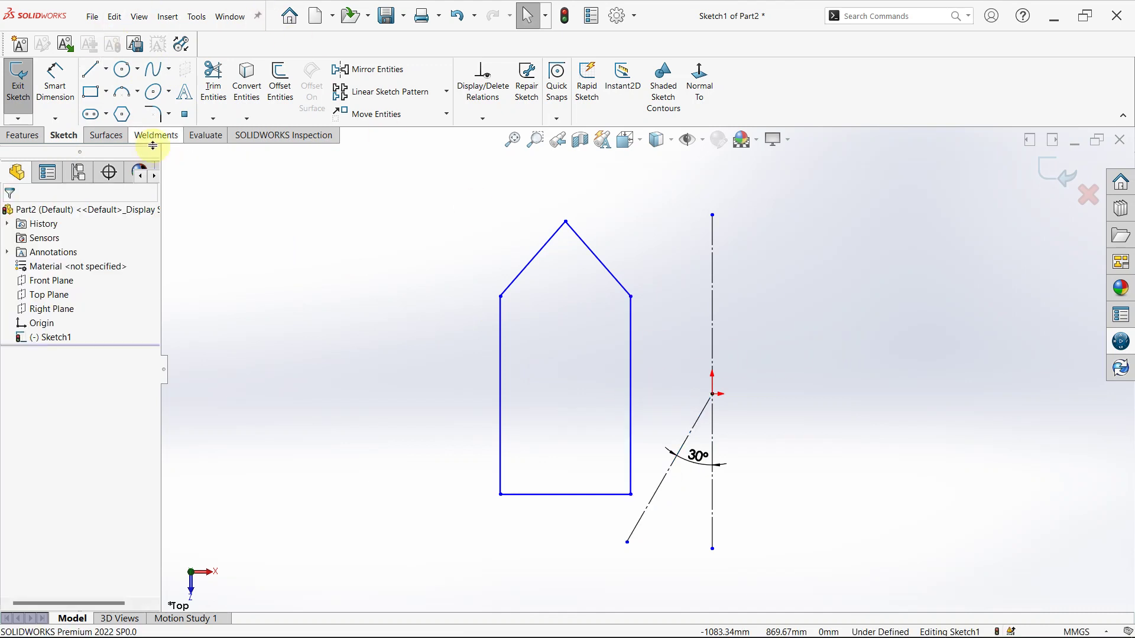
# - Mirror all five lines of the outline about the slanted construction line with Copy enabled
pyautogui.click(390, 80)
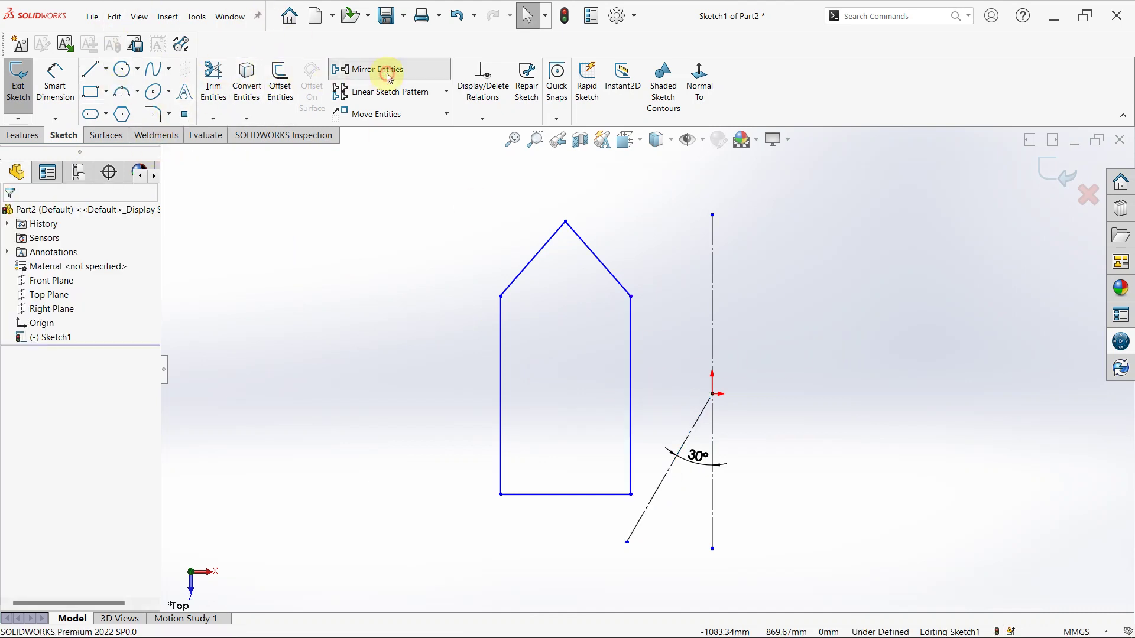
pyautogui.click(91, 385)
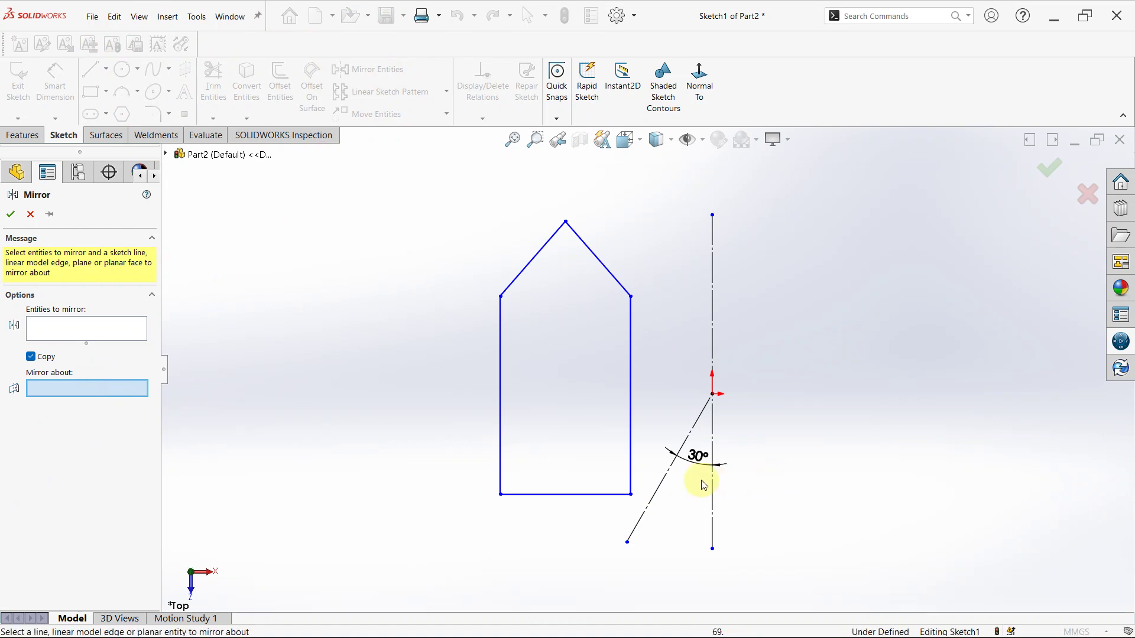
pyautogui.click(666, 474)
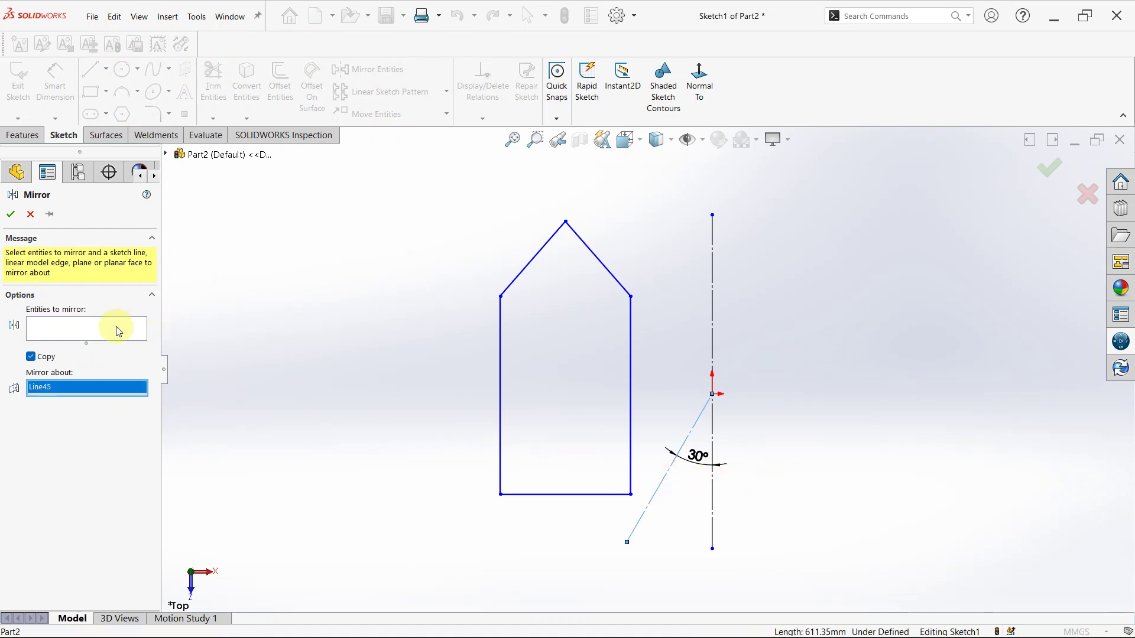
pyautogui.click(114, 329)
pyautogui.moveTo(672, 199); pyautogui.dragTo(494, 356)
pyautogui.scroll(3, 718, 484)
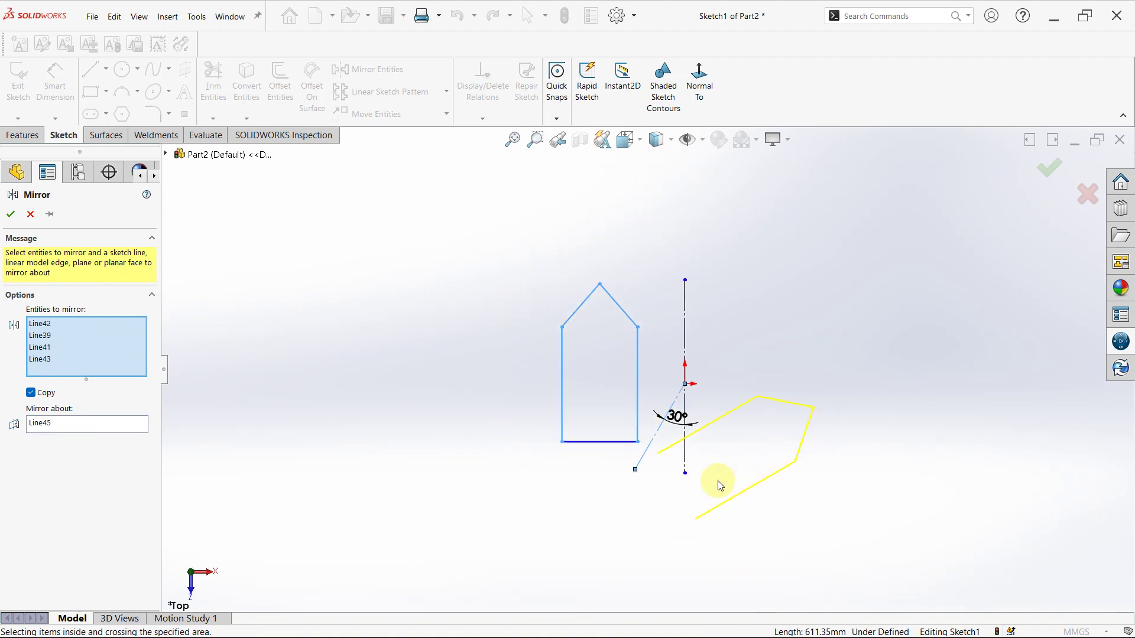
pyautogui.click(607, 447)
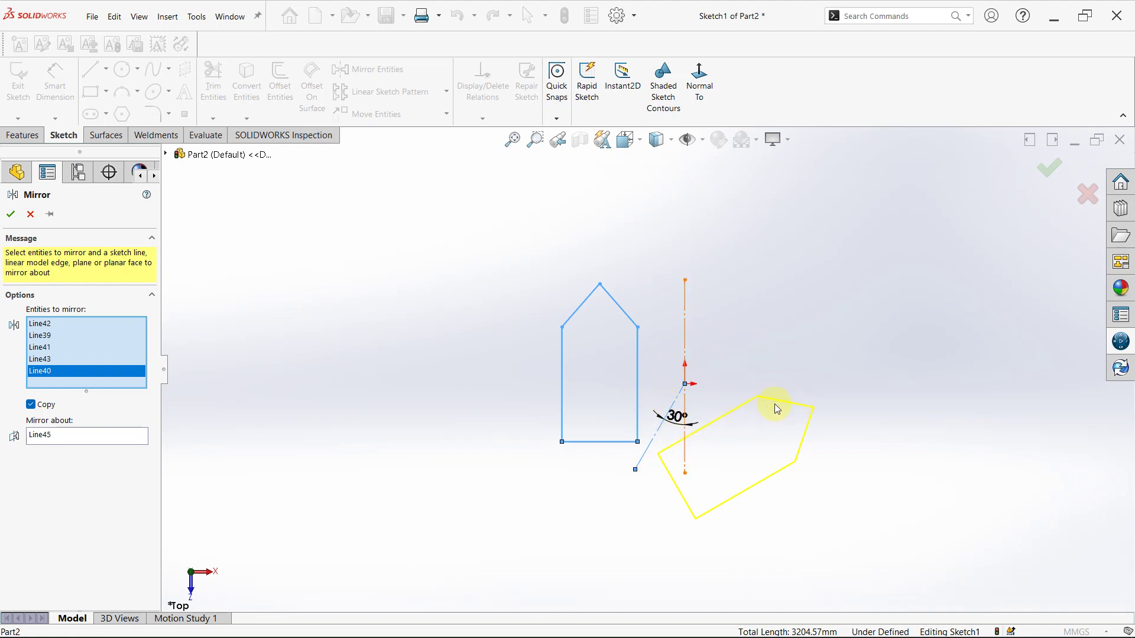
pyautogui.click(9, 217)
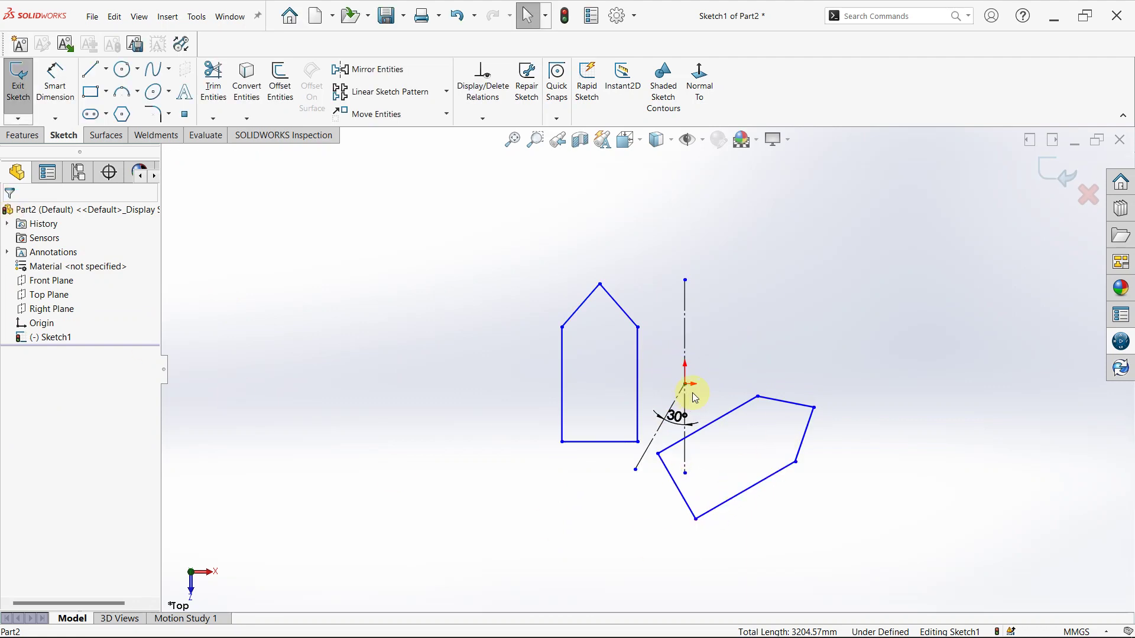
pyautogui.click(814, 189)
pyautogui.scroll(2, 689, 413)
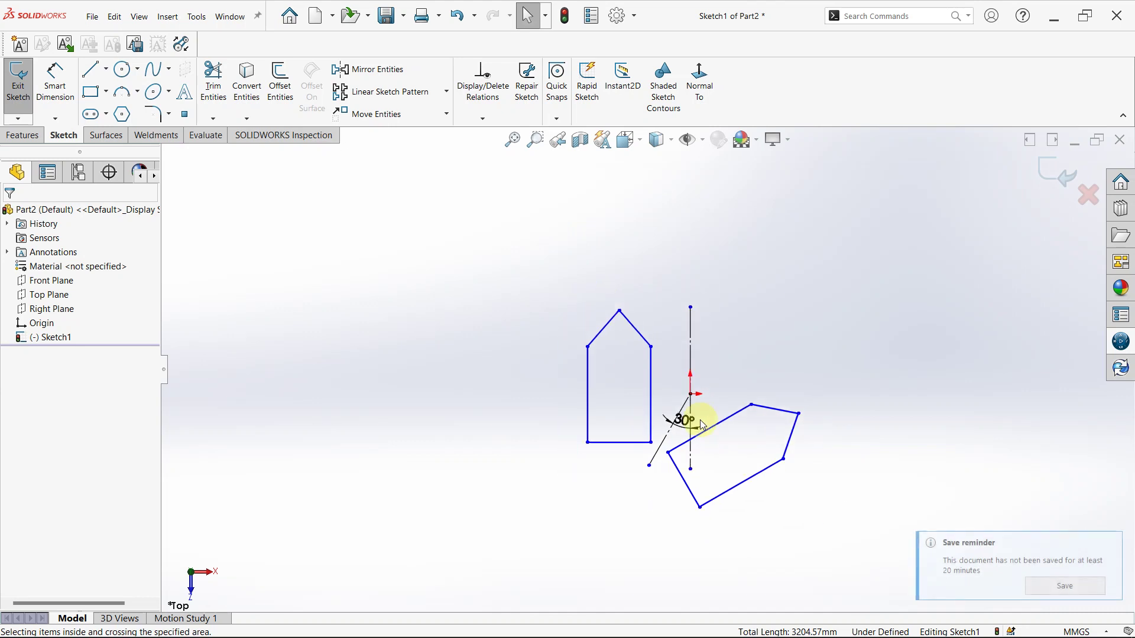